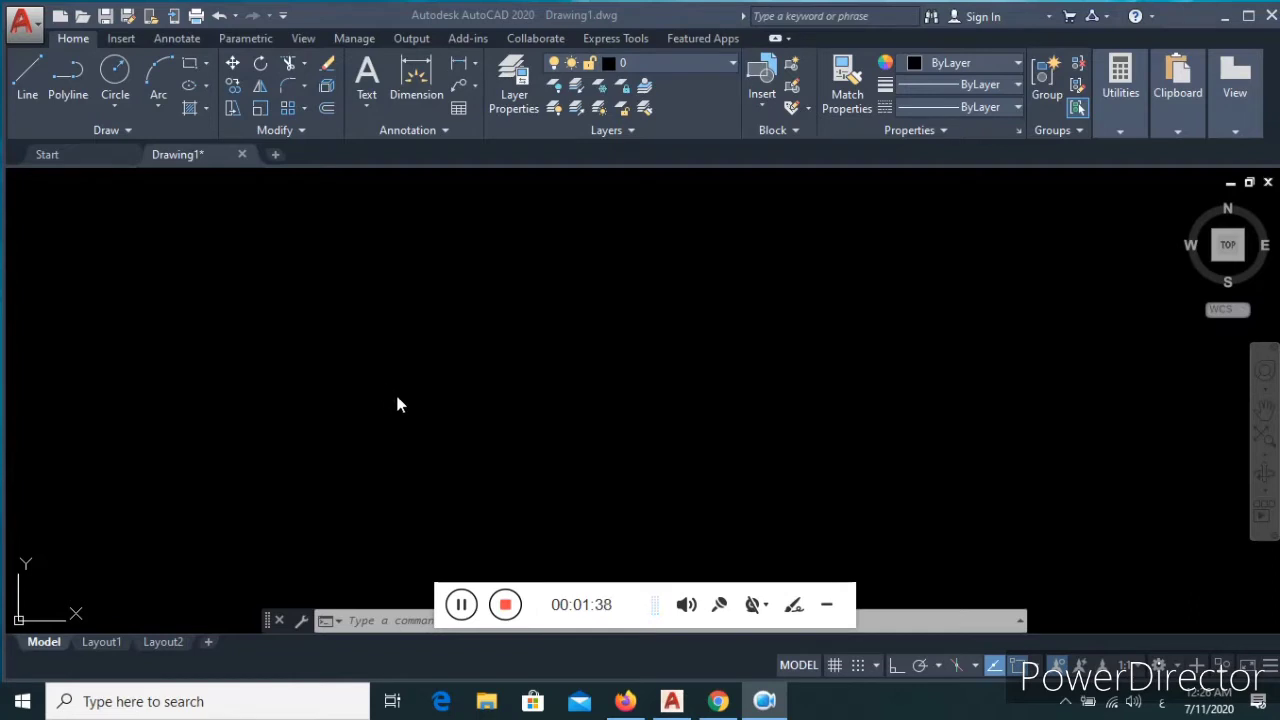
# Start the LINE command with L so it prompts for a first point
pyautogui.click(828, 605)
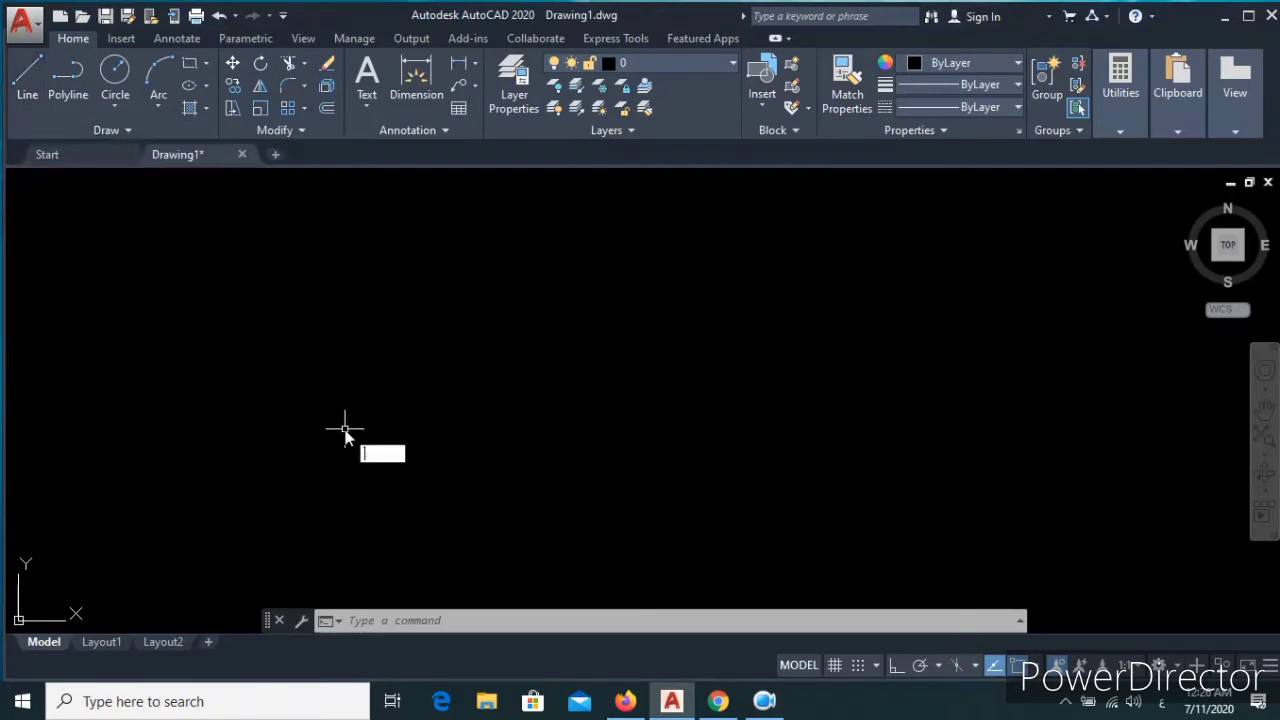
pyautogui.write('L')
pyautogui.press('Return')
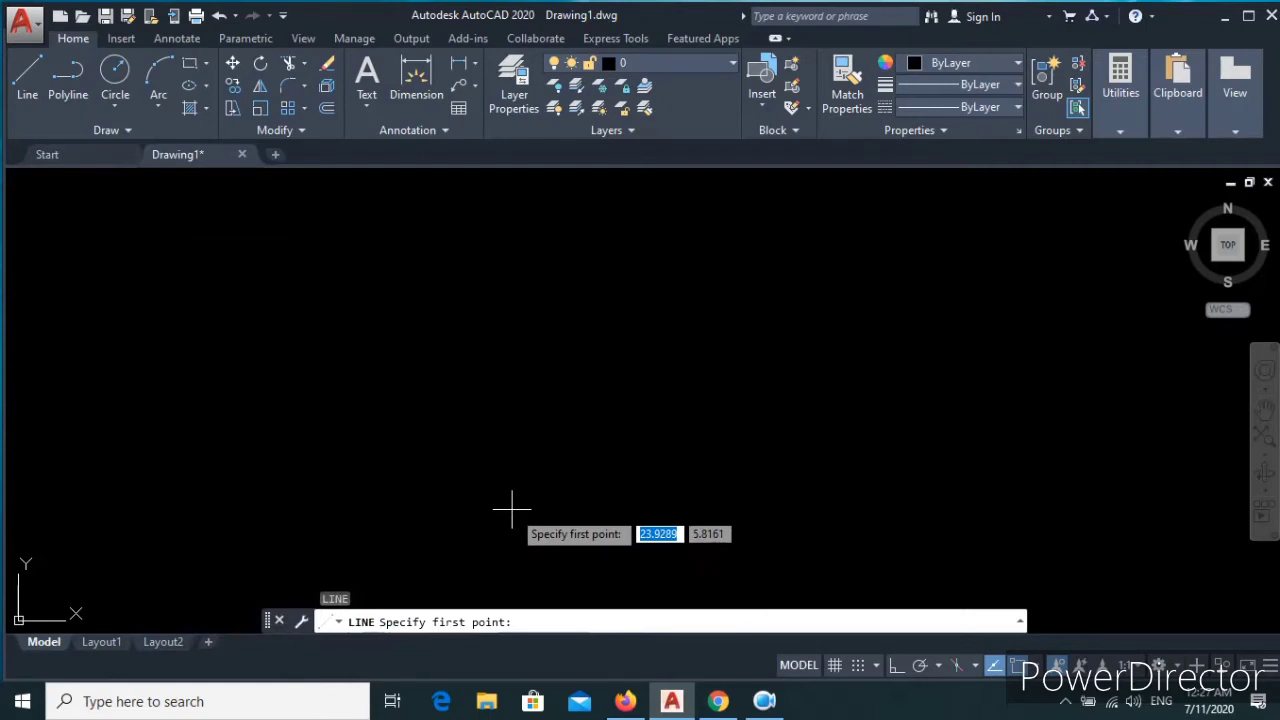
# Place the new line's first point at the origin 0,0
pyautogui.write('0')
pyautogui.press('Tab')
pyautogui.press('BackSpace')
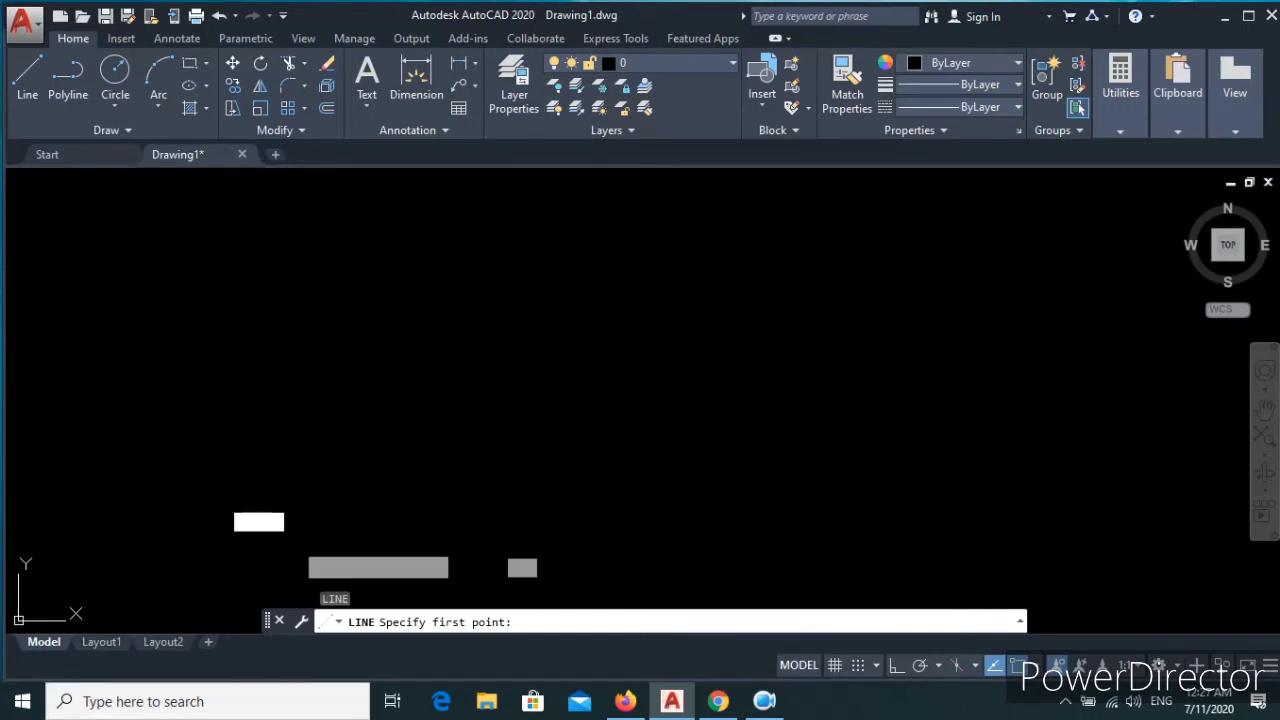
pyautogui.write('0,0')
pyautogui.press('Return')
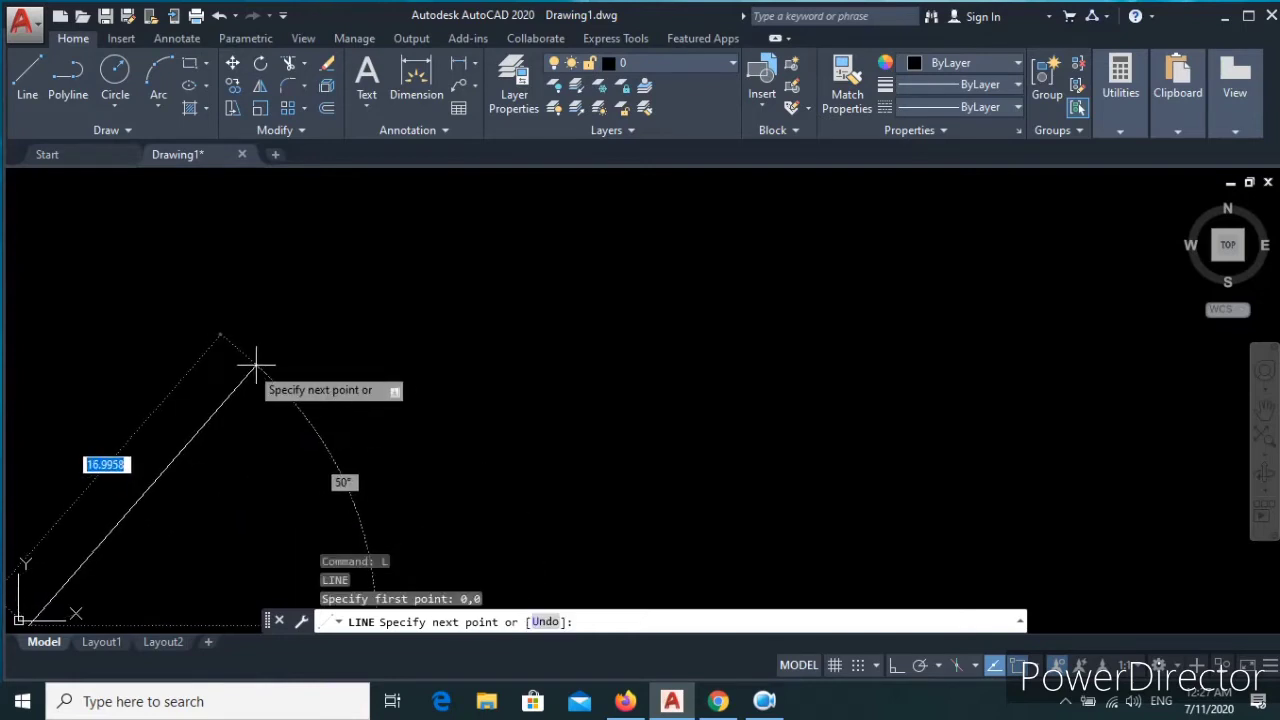
pyautogui.scroll(-2, 262, 366)
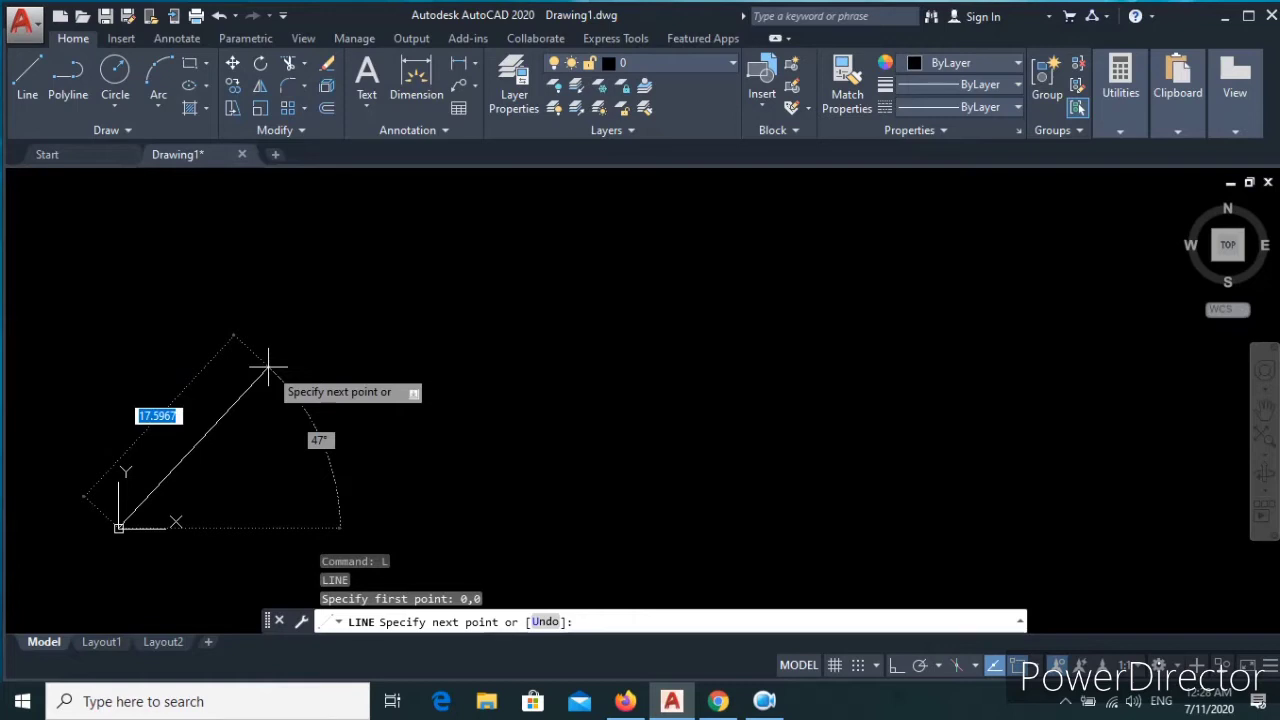
pyautogui.scroll(2, 268, 370)
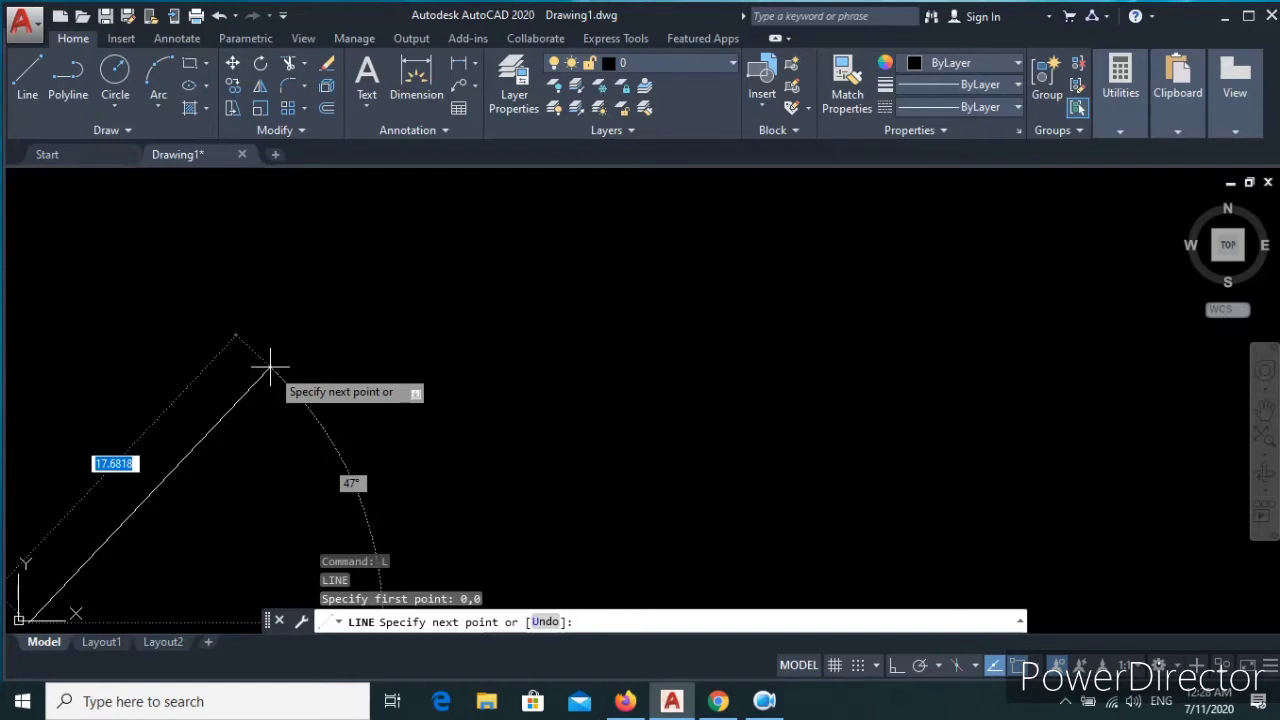
pyautogui.scroll(-2, 268, 370)
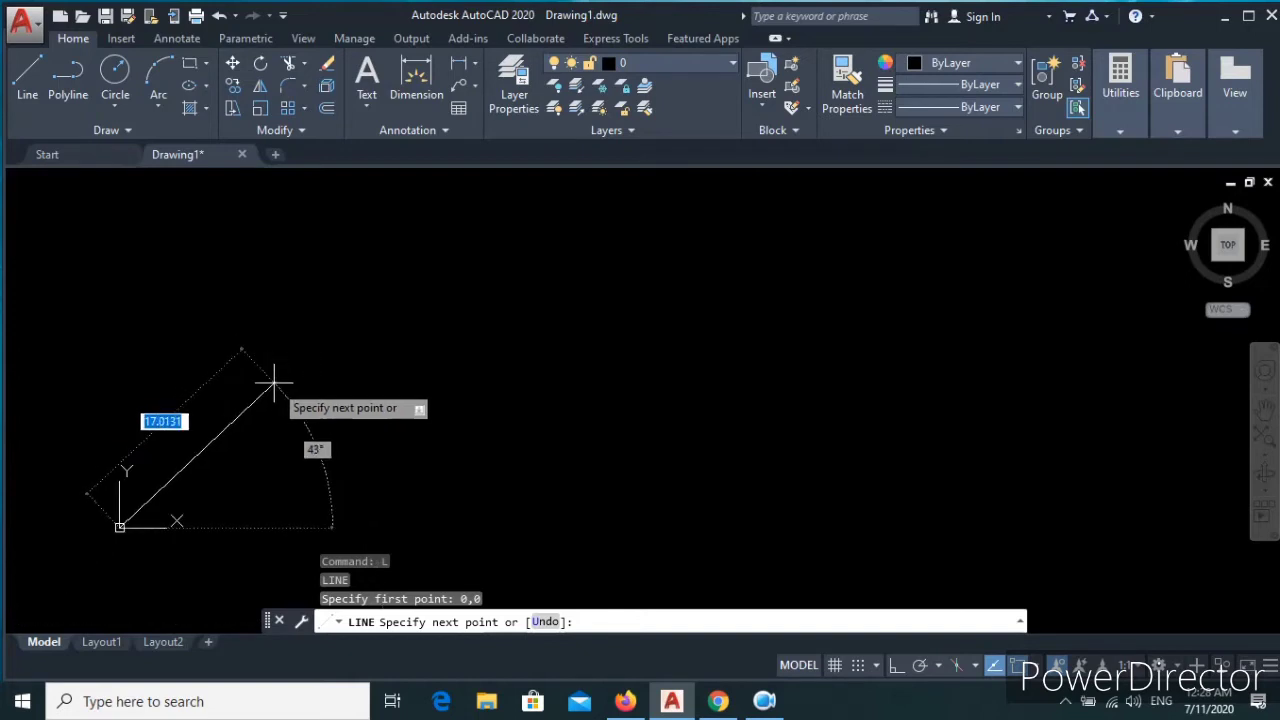
pyautogui.scroll(-1, 274, 382)
pyautogui.scroll(1, 274, 382)
pyautogui.scroll(1, 275, 384)
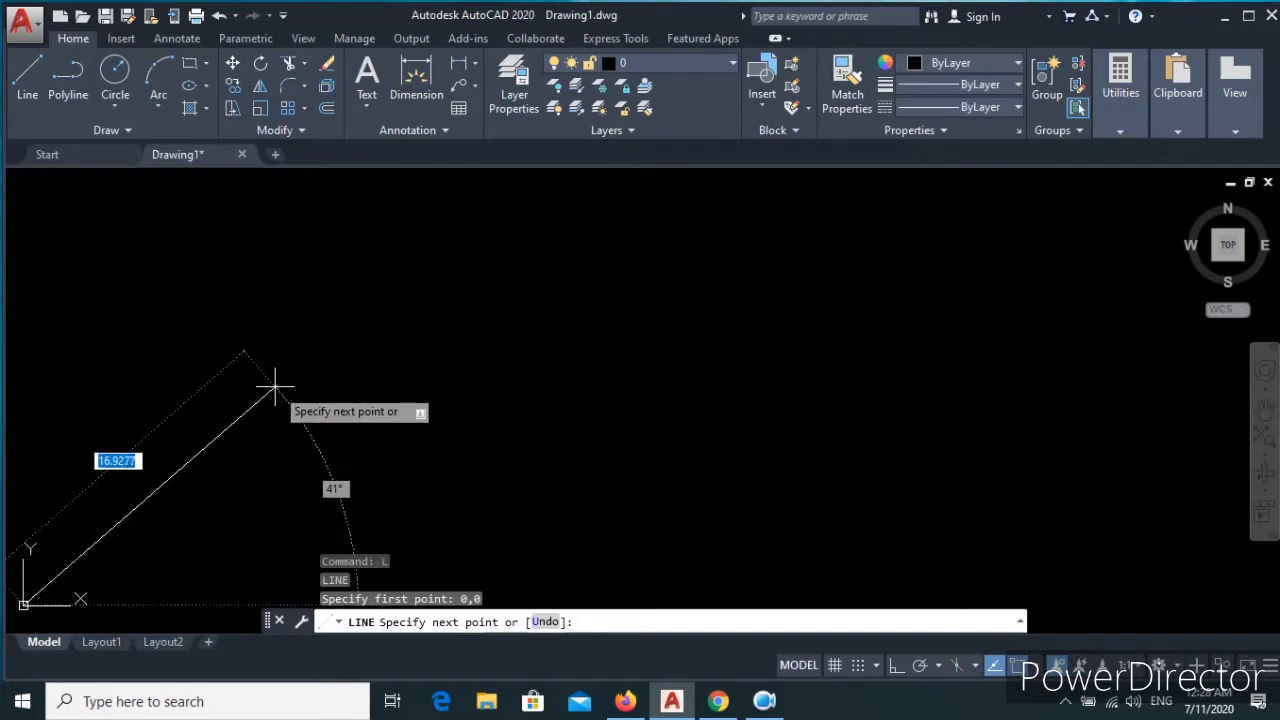
pyautogui.scroll(-1, 276, 387)
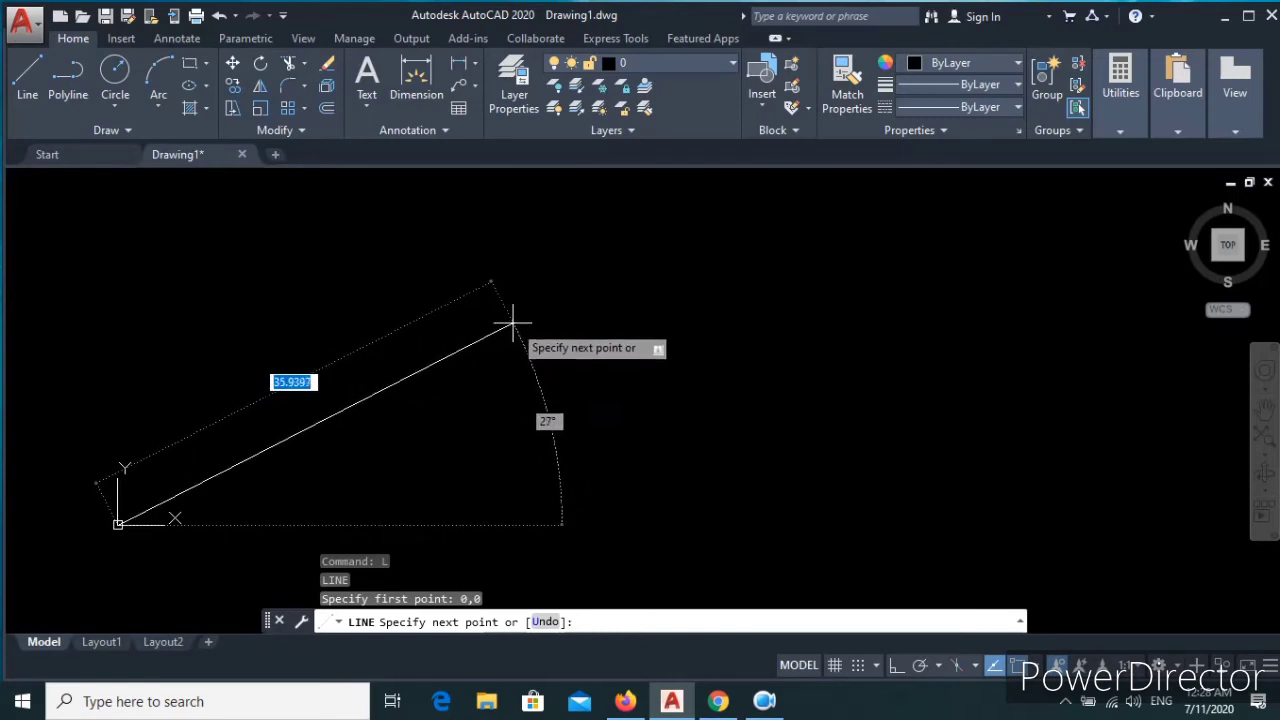
pyautogui.write('100')
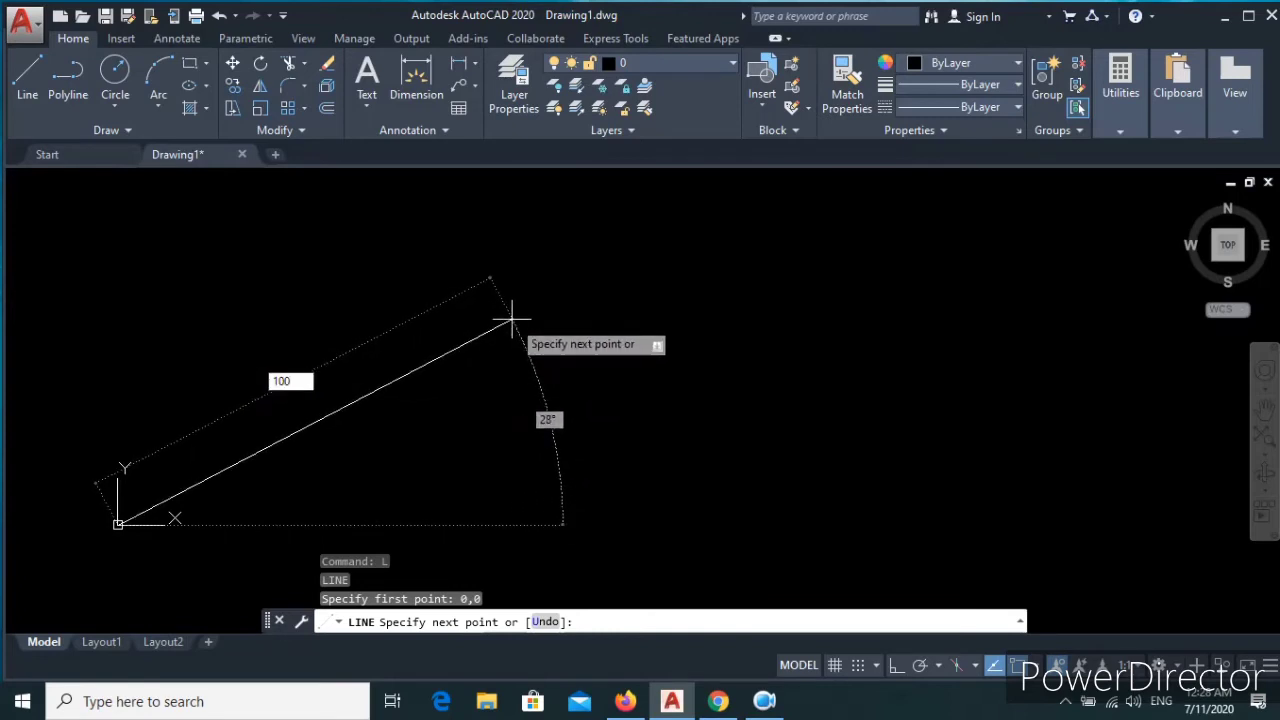
pyautogui.press('Tab')
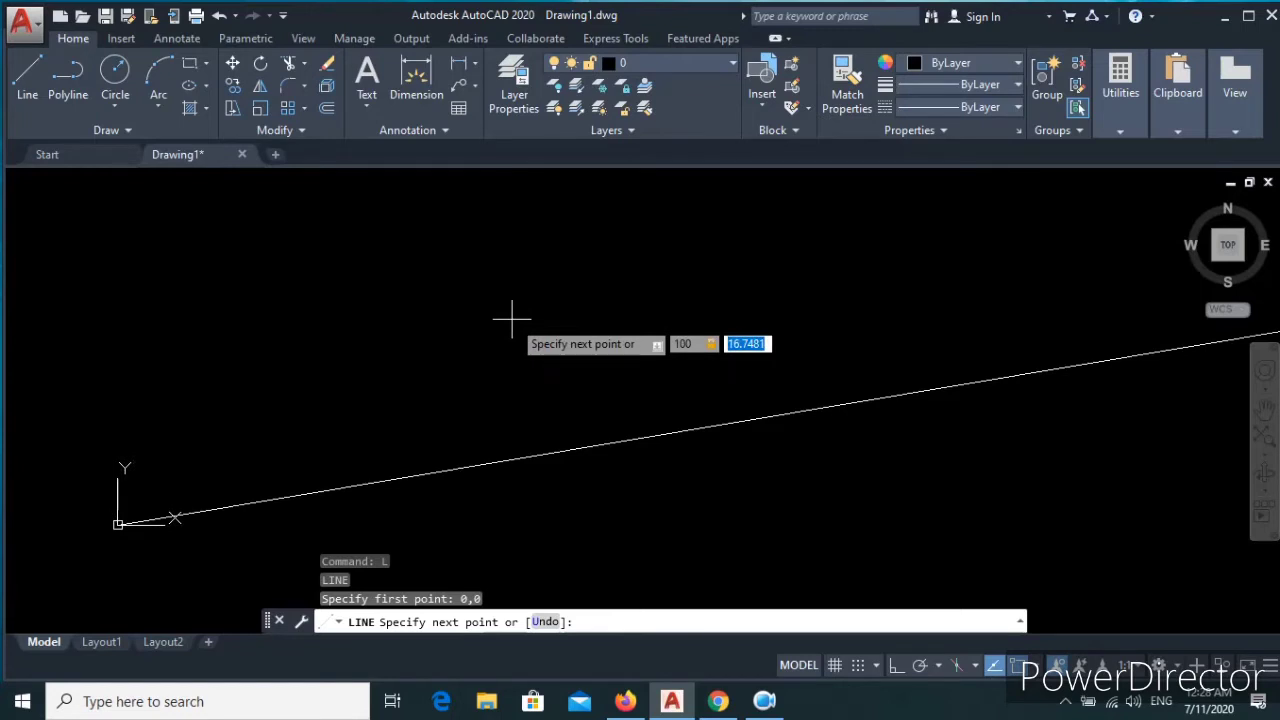
pyautogui.press('BackSpace')
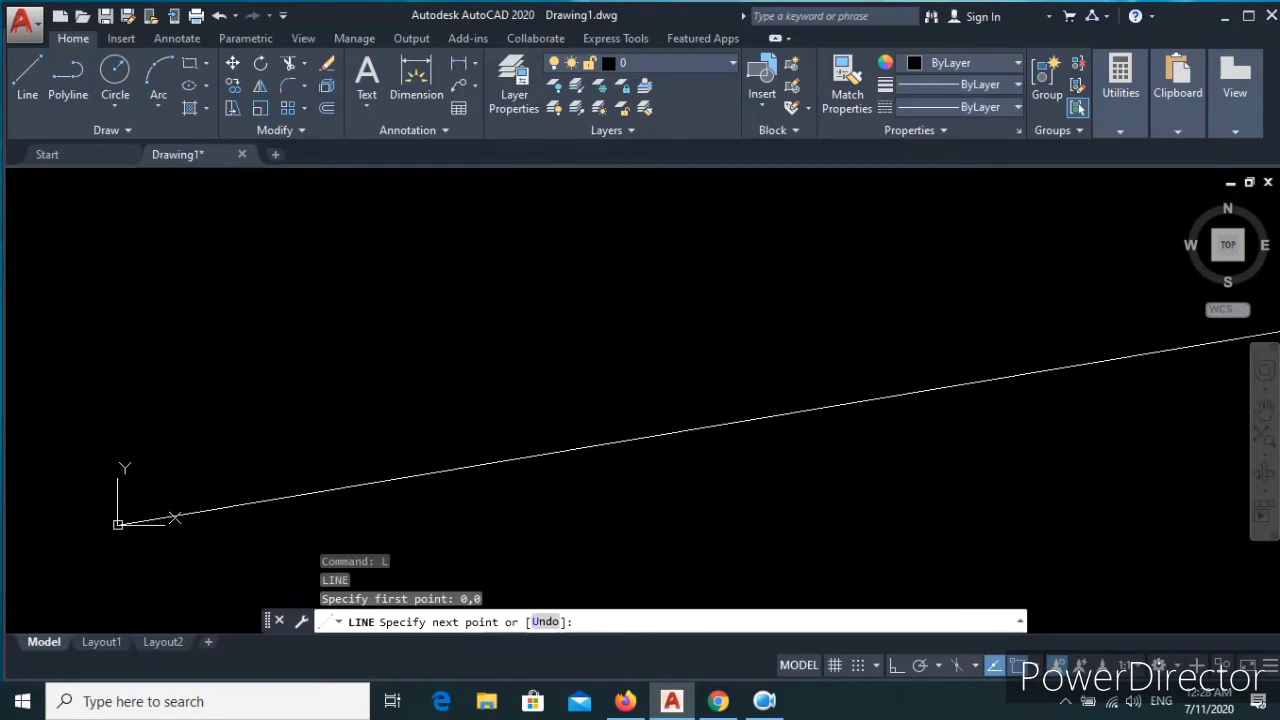
pyautogui.press('Return')
pyautogui.scroll(-2, 634, 414)
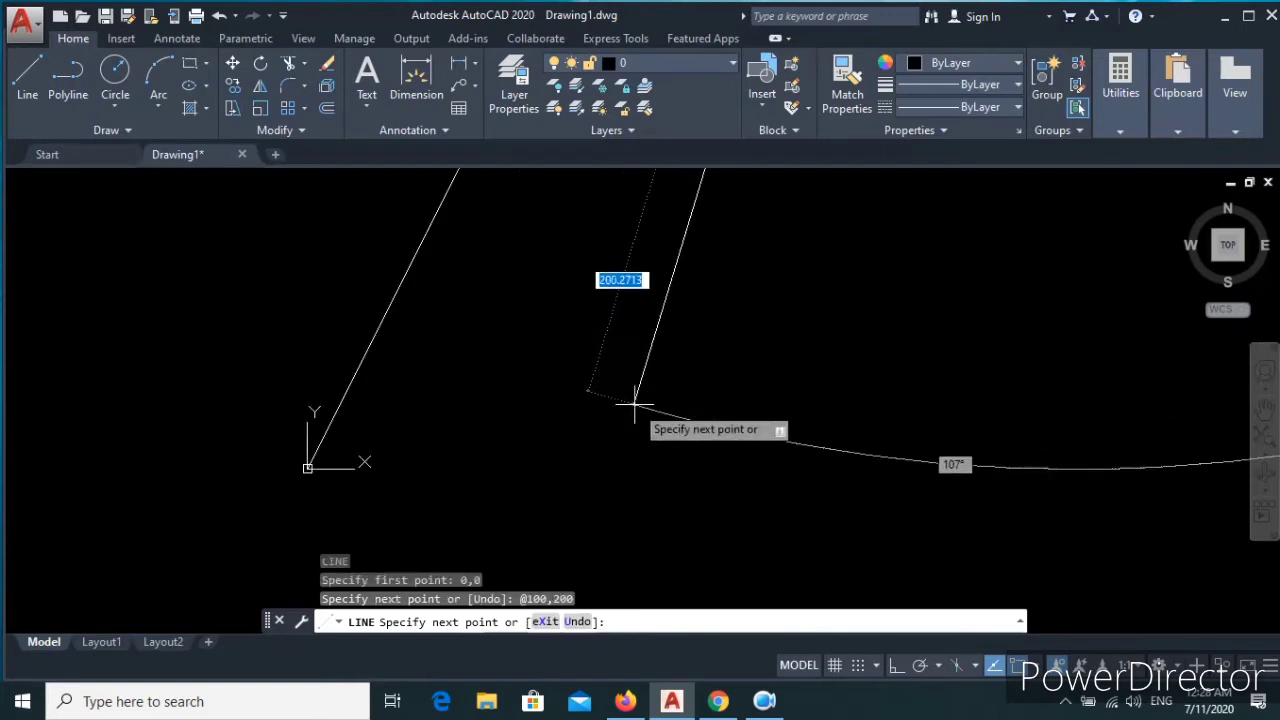
pyautogui.scroll(-1, 634, 408)
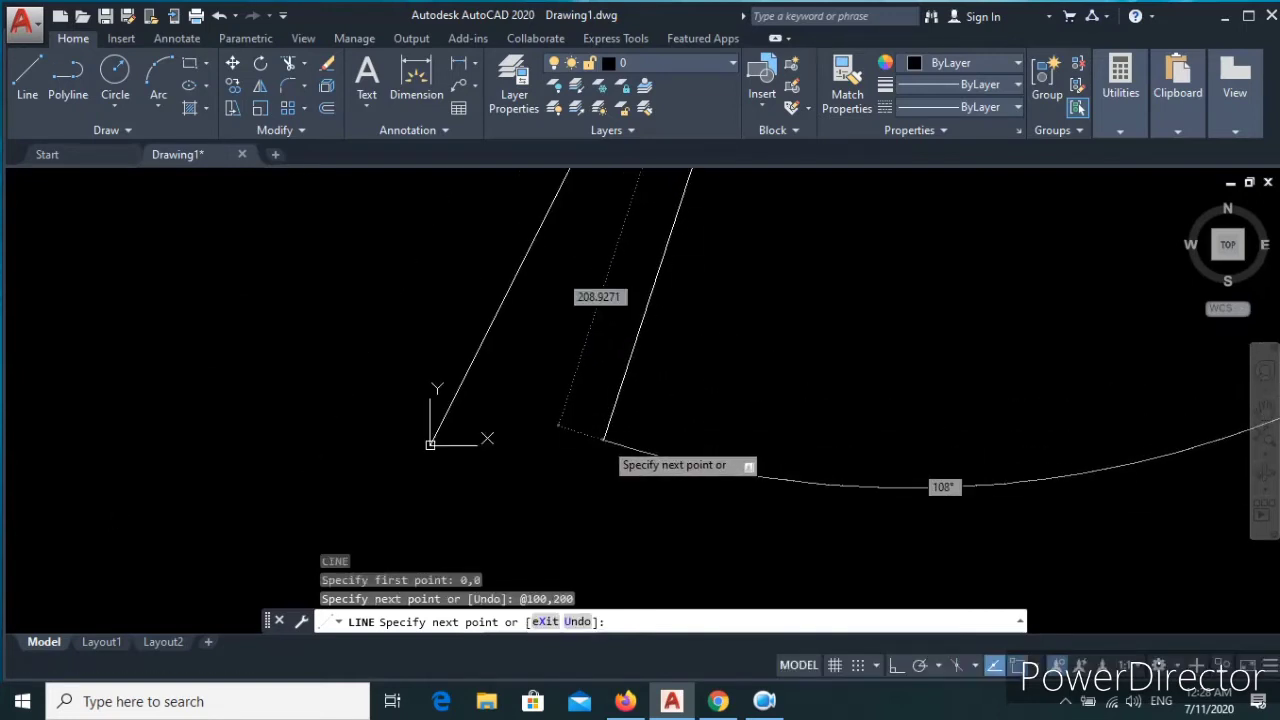
pyautogui.press('Escape')
pyautogui.press('Escape')
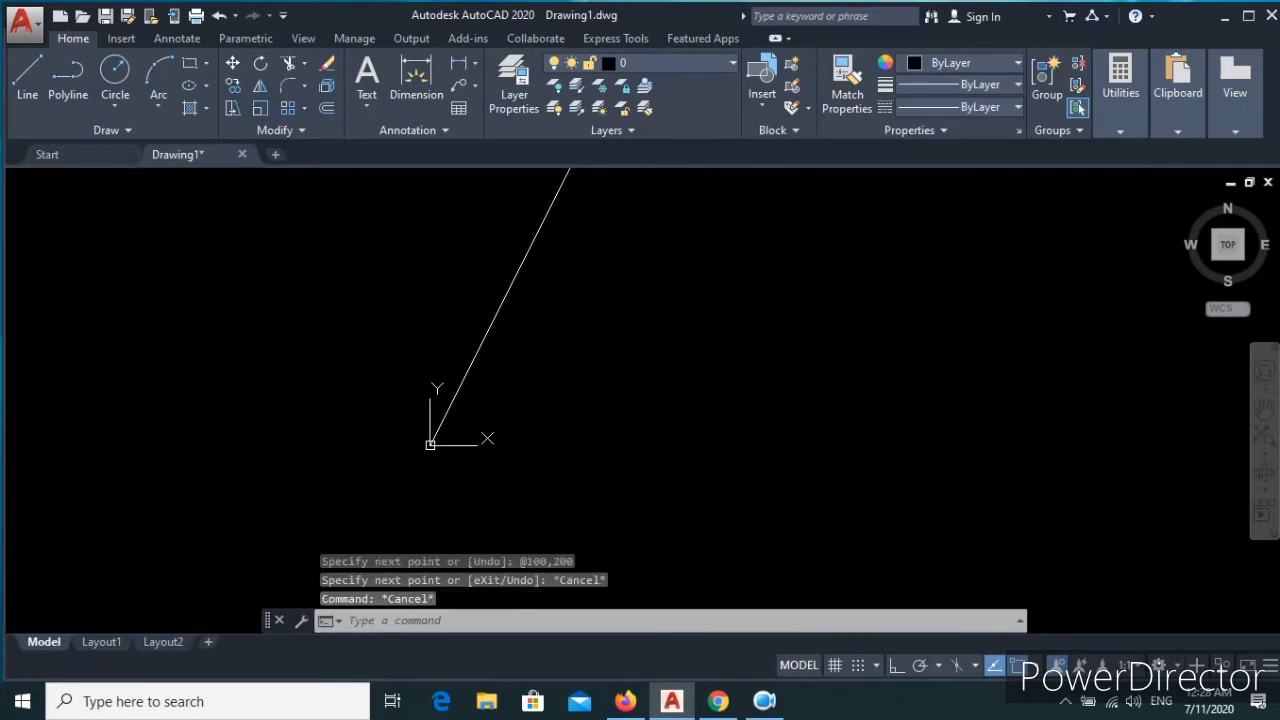
# Zoom to extents so the whole diagonal line fits in view
pyautogui.write('z')
pyautogui.press('Return')
pyautogui.write('e')
pyautogui.press('Return')
pyautogui.scroll(-5, 606, 437)
pyautogui.scroll(4, 655, 430)
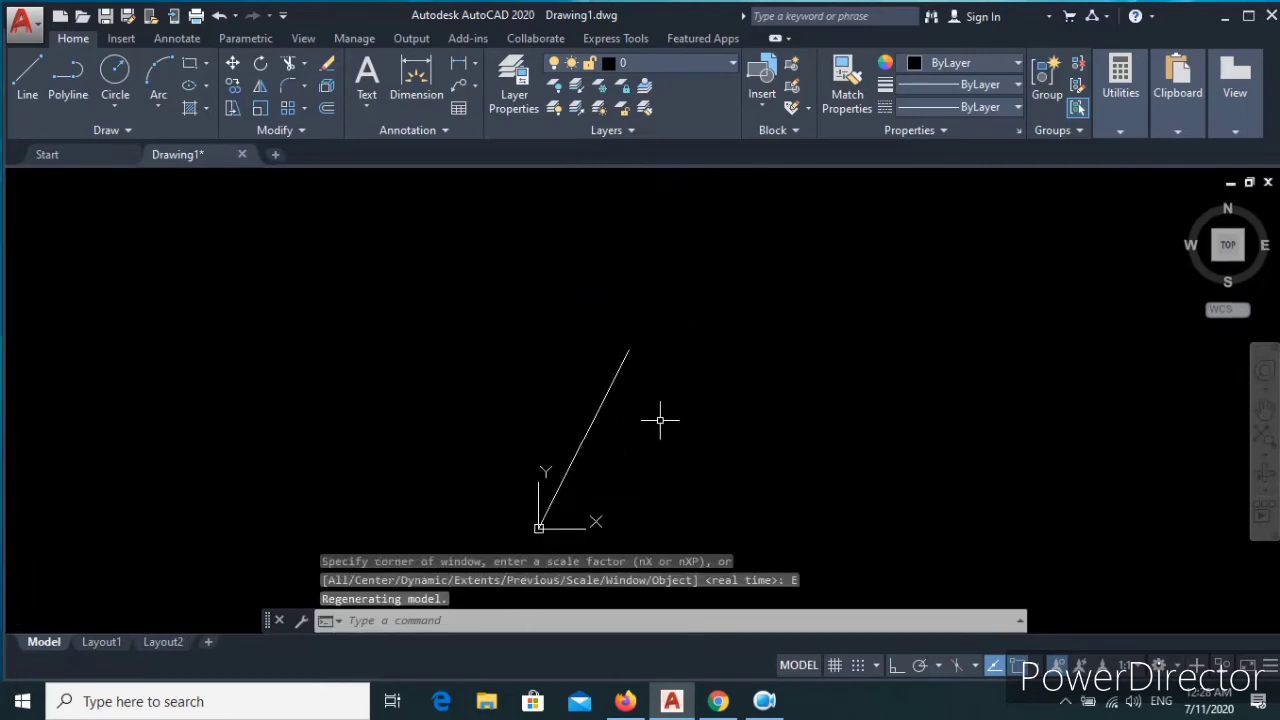
pyautogui.scroll(-2, 595, 450)
pyautogui.scroll(3, 600, 495)
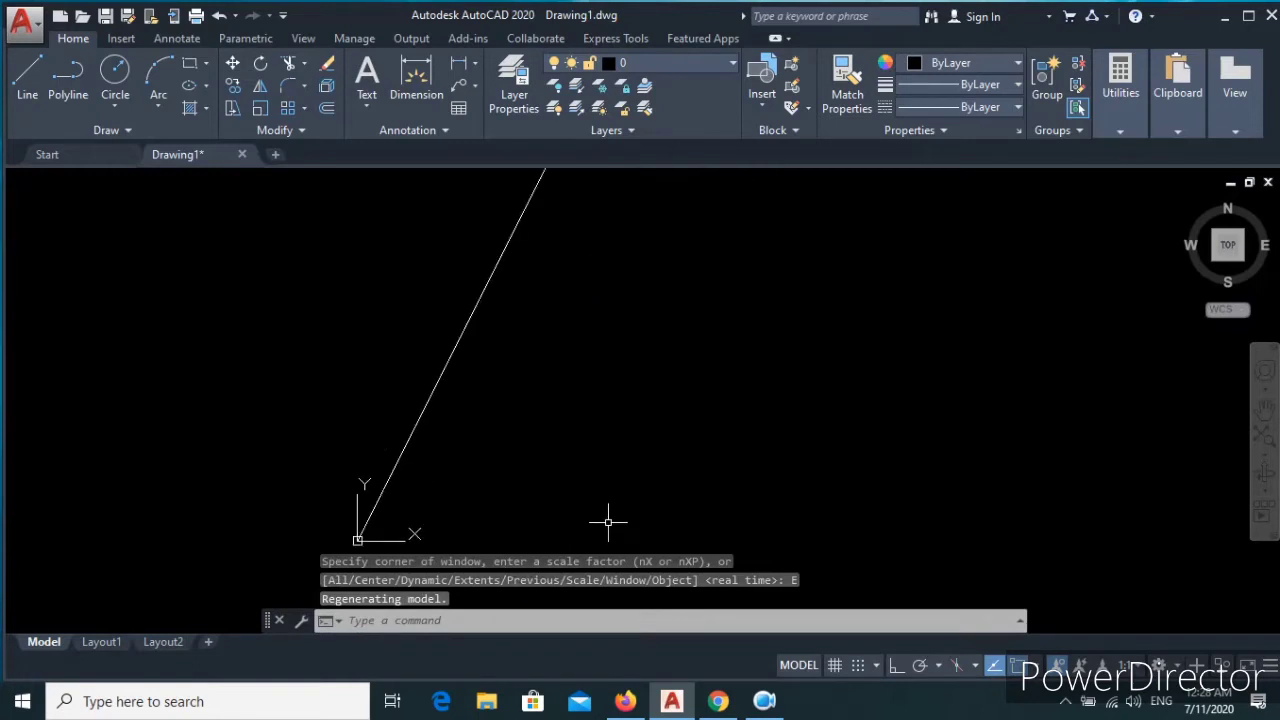
pyautogui.scroll(-1, 560, 400)
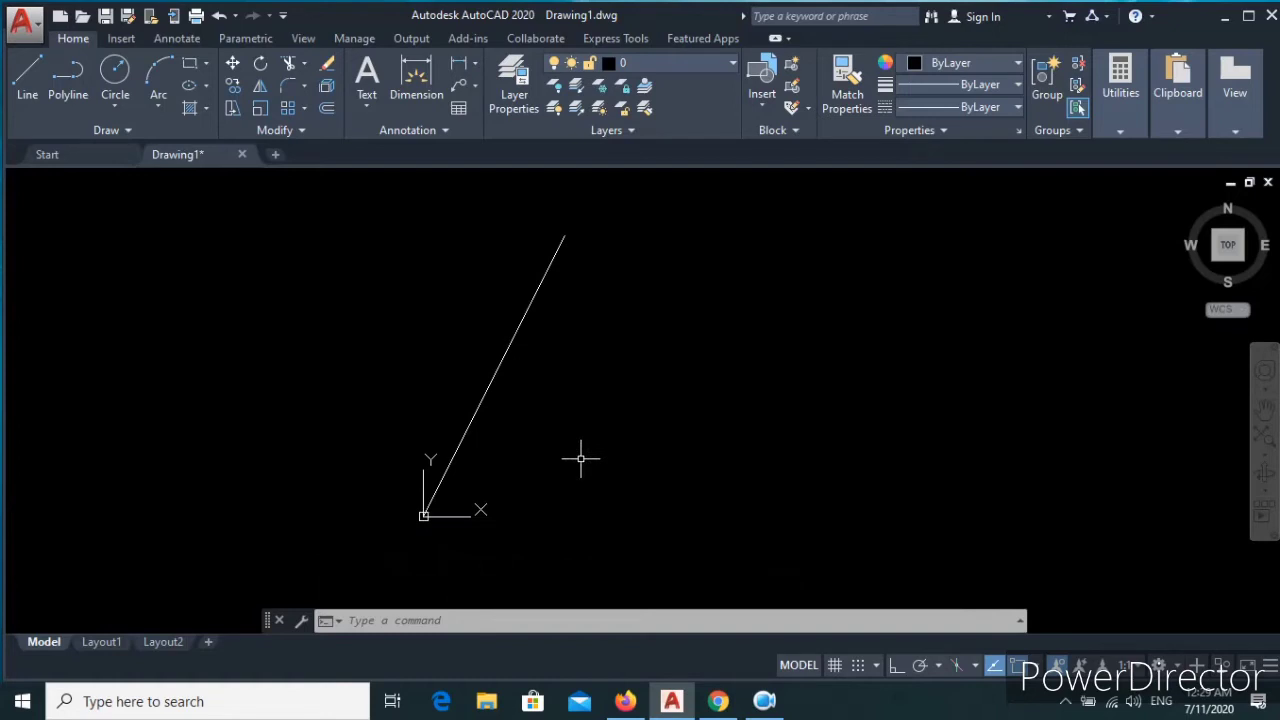
# Clear the selection and start another LINE command
pyautogui.press('Escape')
pyautogui.press('Escape')
pyautogui.press('Escape')
pyautogui.click(547, 397)
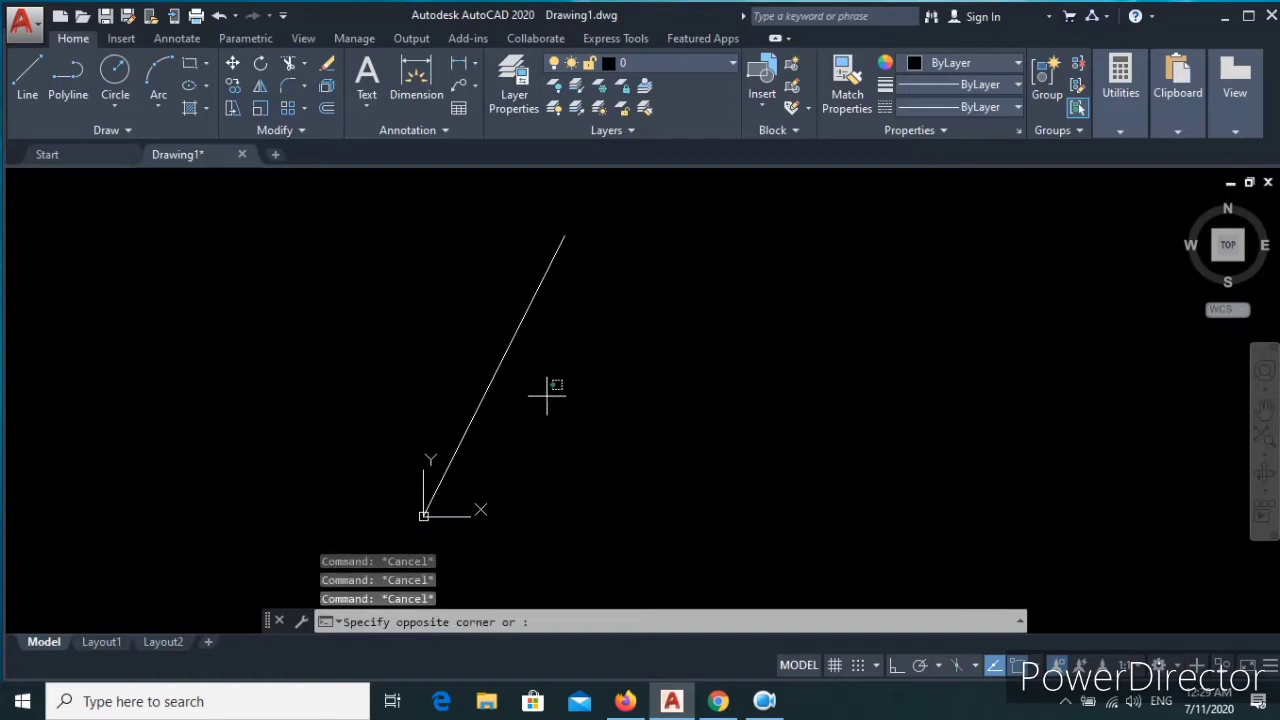
pyautogui.moveTo(547, 397); pyautogui.dragTo(430, 490)
pyautogui.press('Escape')
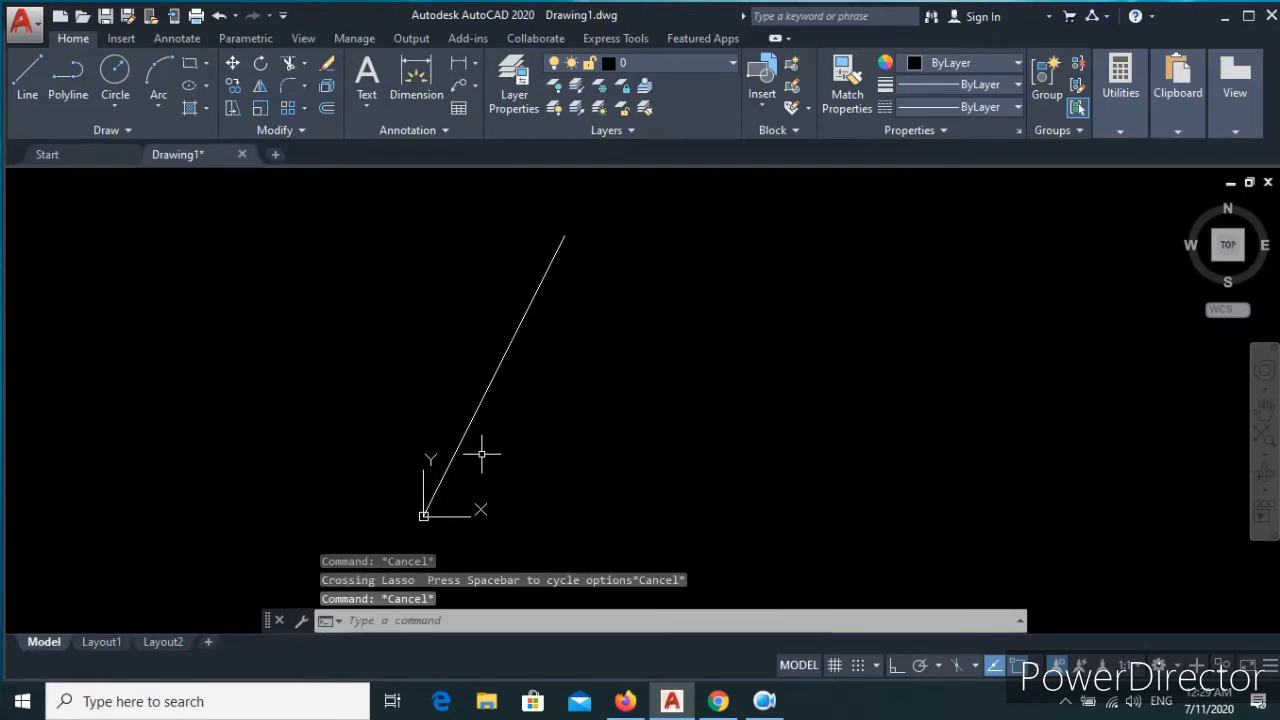
pyautogui.write('l')
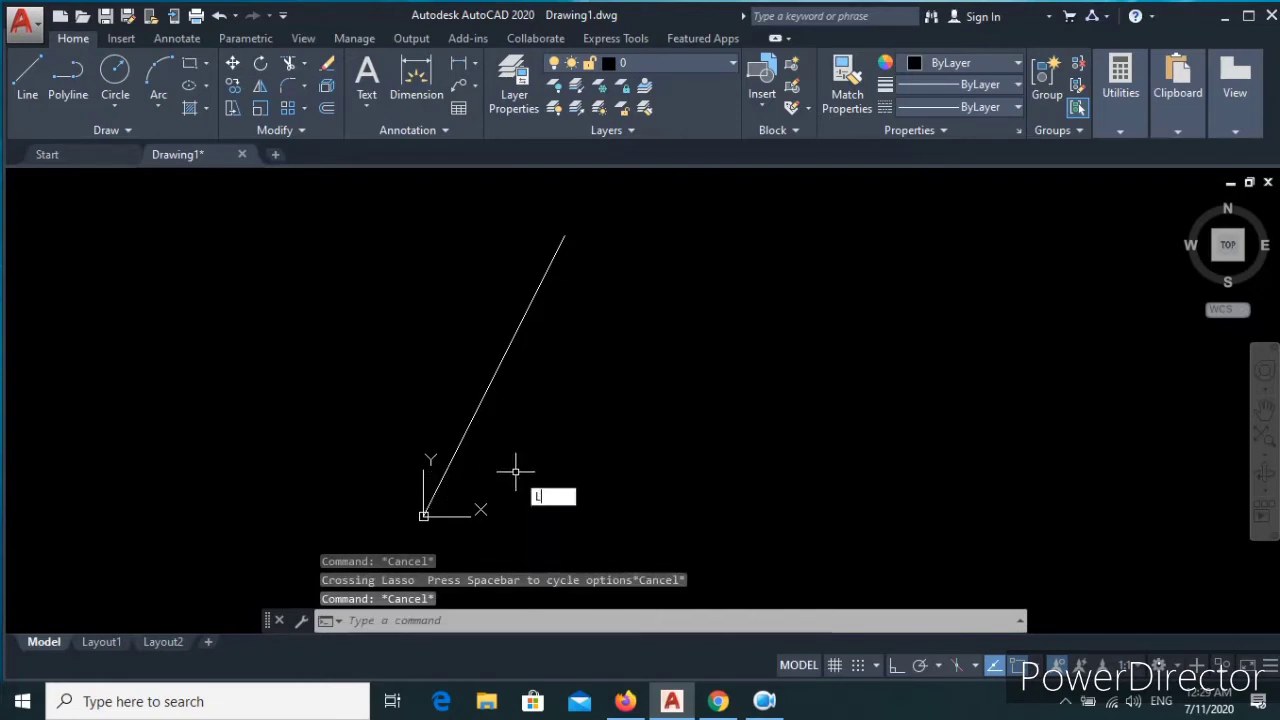
pyautogui.press('Return')
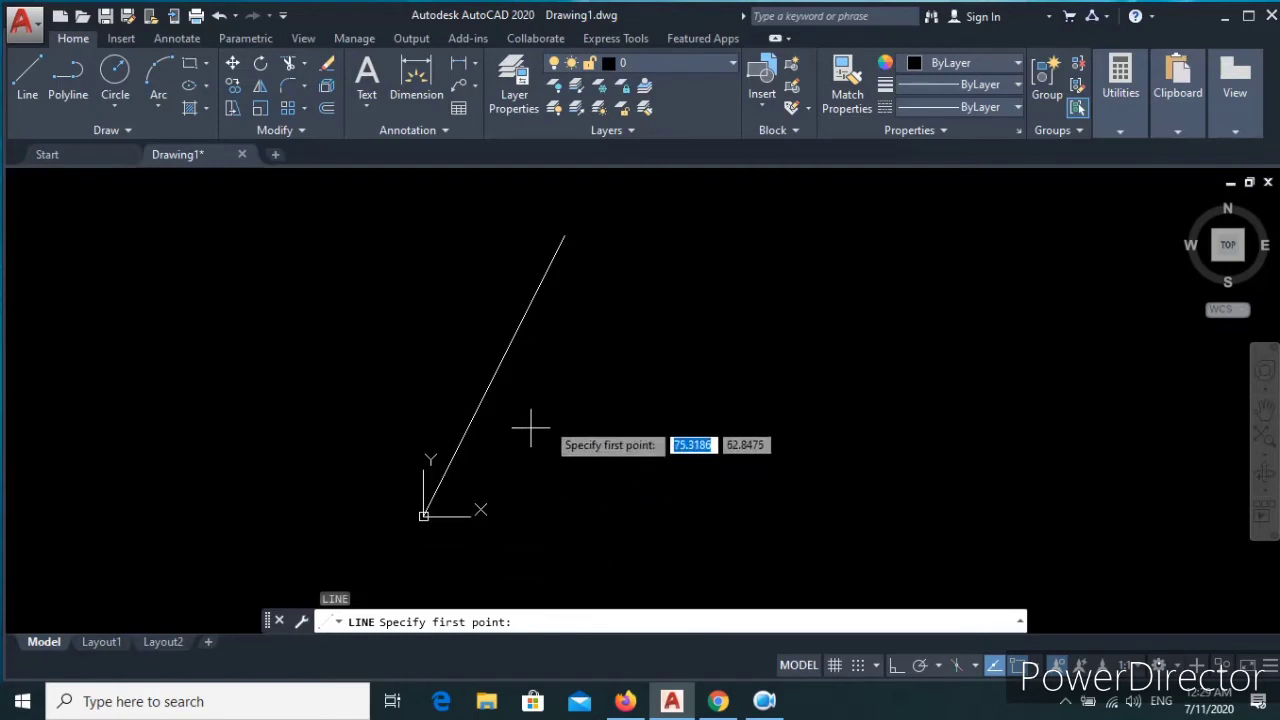
# Turn Ortho mode on and cancel the unfinished second line
pyautogui.click(604, 399)
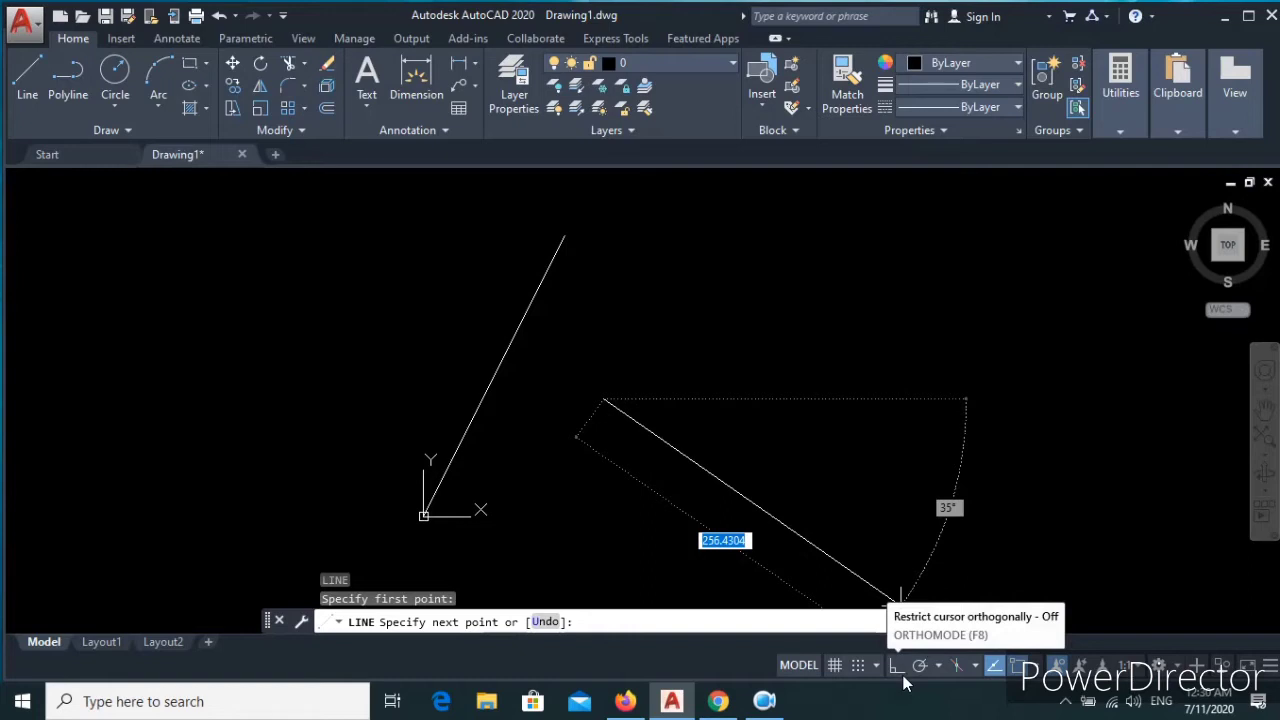
pyautogui.click(898, 670)
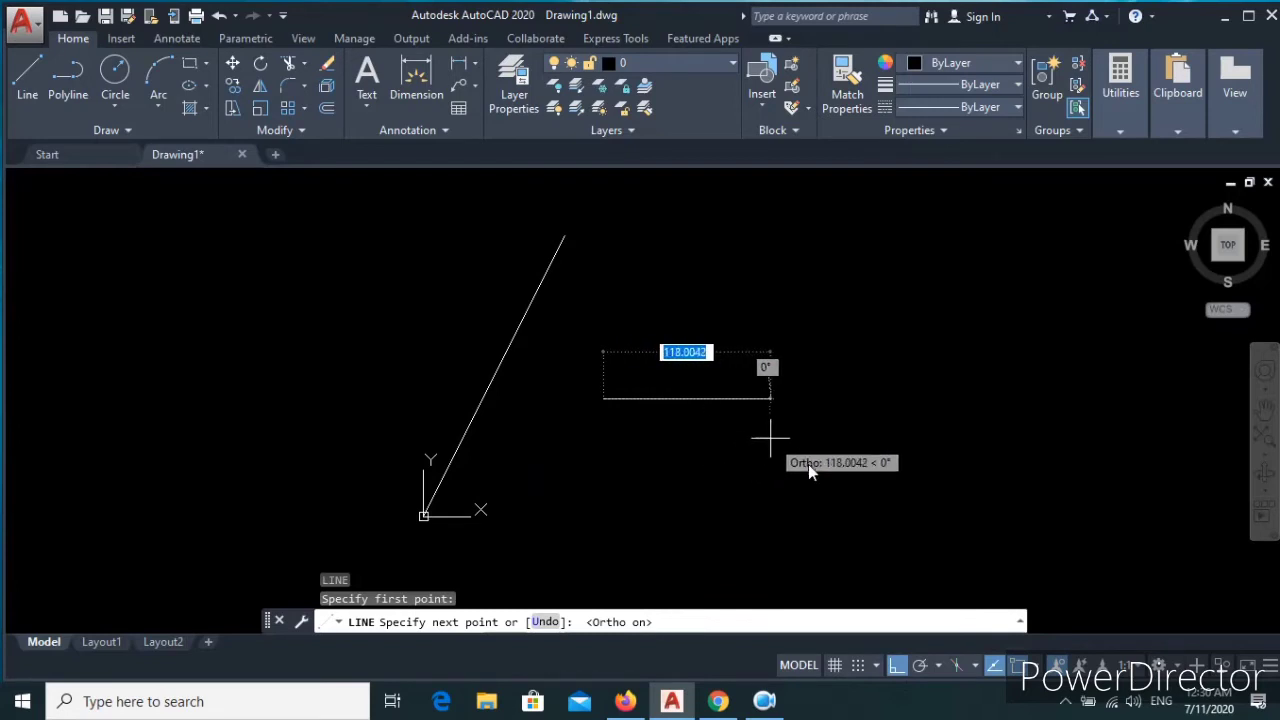
pyautogui.press('super+p')
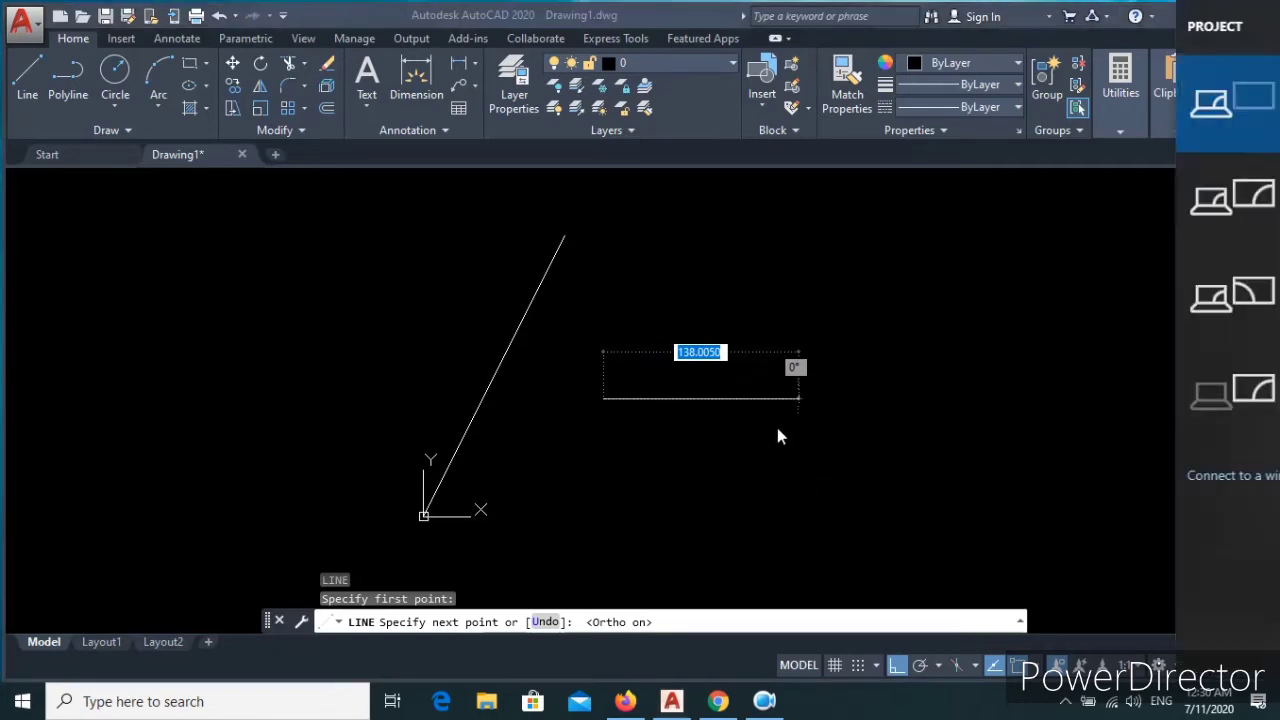
pyautogui.press('Escape')
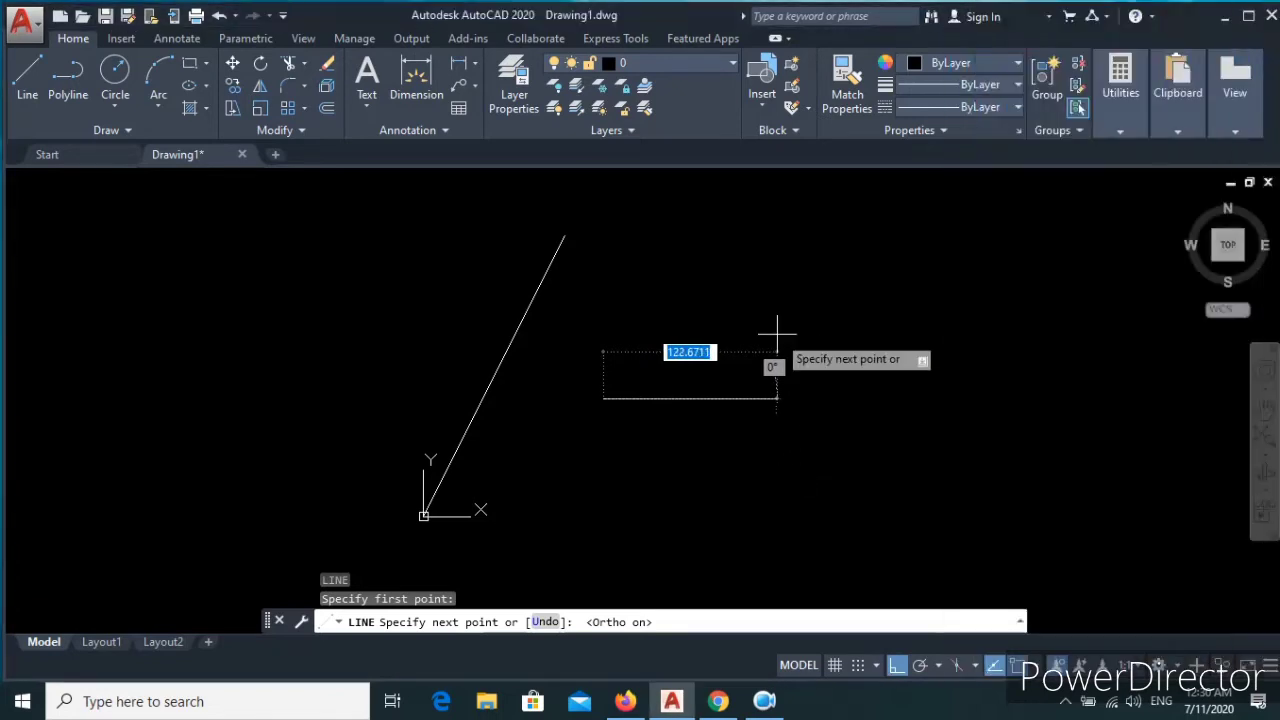
pyautogui.press('Escape')
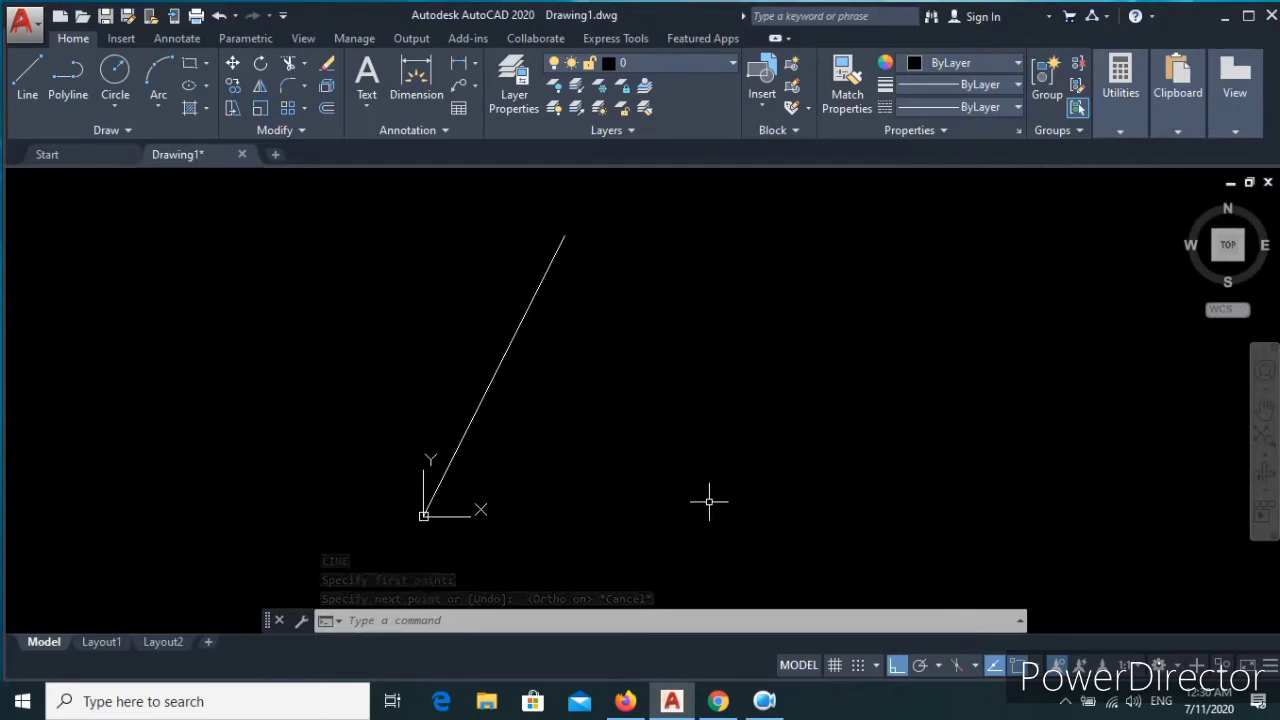
pyautogui.press('F8')
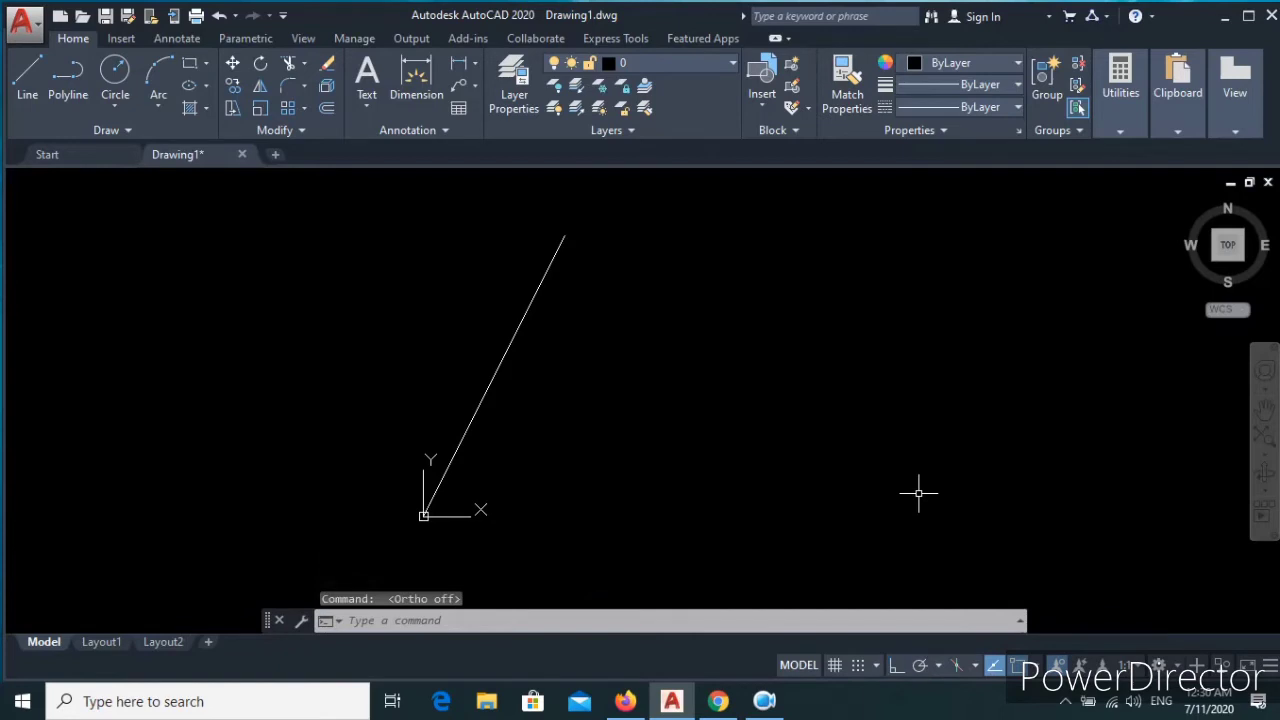
pyautogui.press('F8')
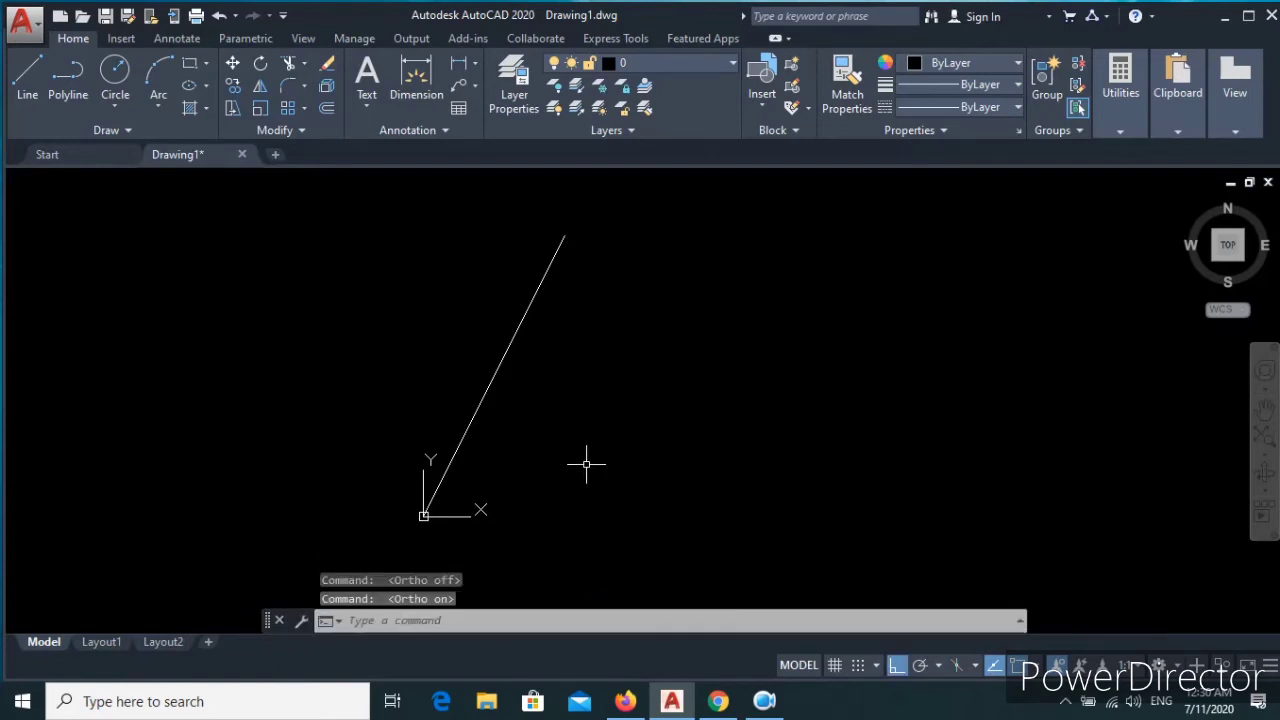
pyautogui.press('Escape')
pyautogui.press('Escape')
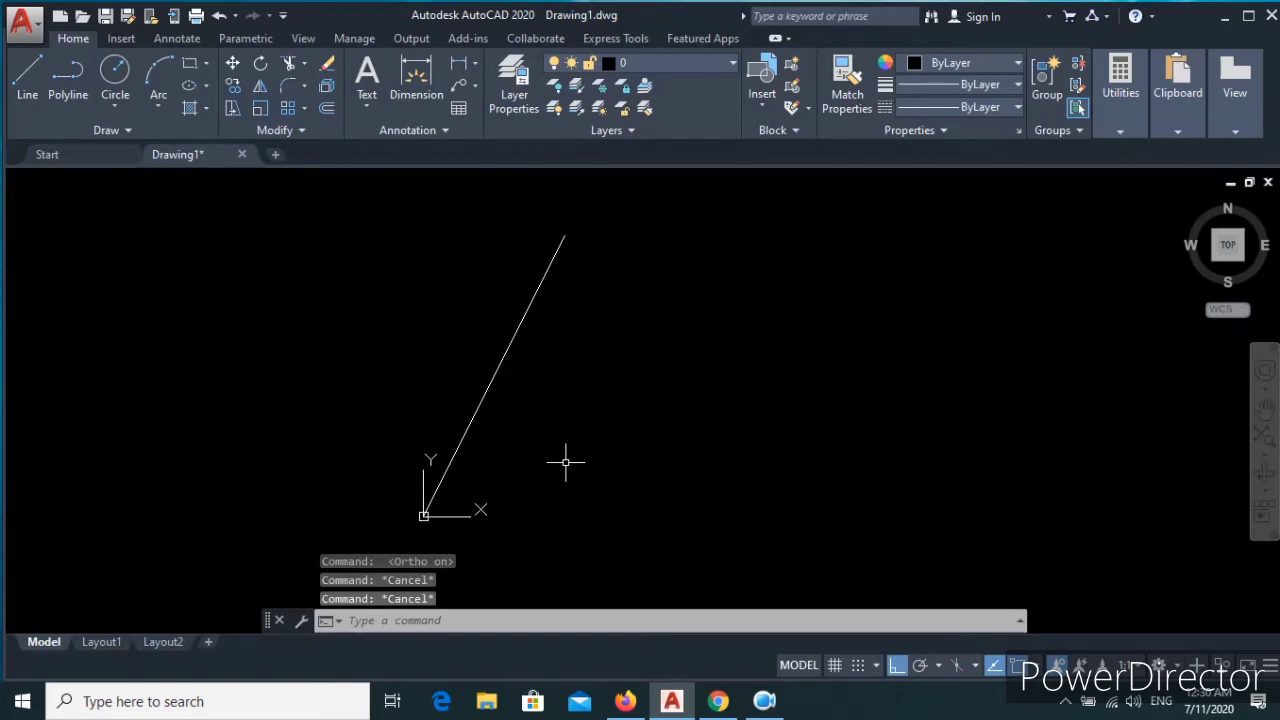
# Start a line beside the diagonal and draw the 200-unit bottom edge
pyautogui.write('l')
pyautogui.press('Return')
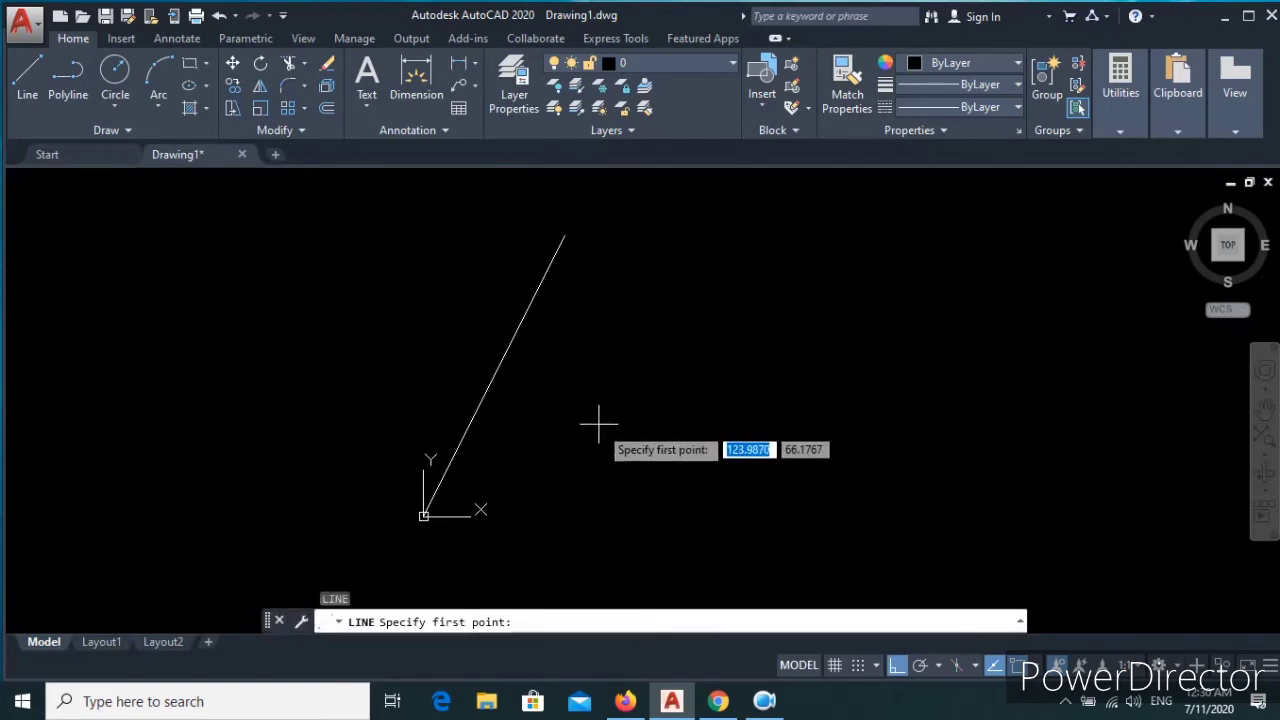
pyautogui.click(588, 440)
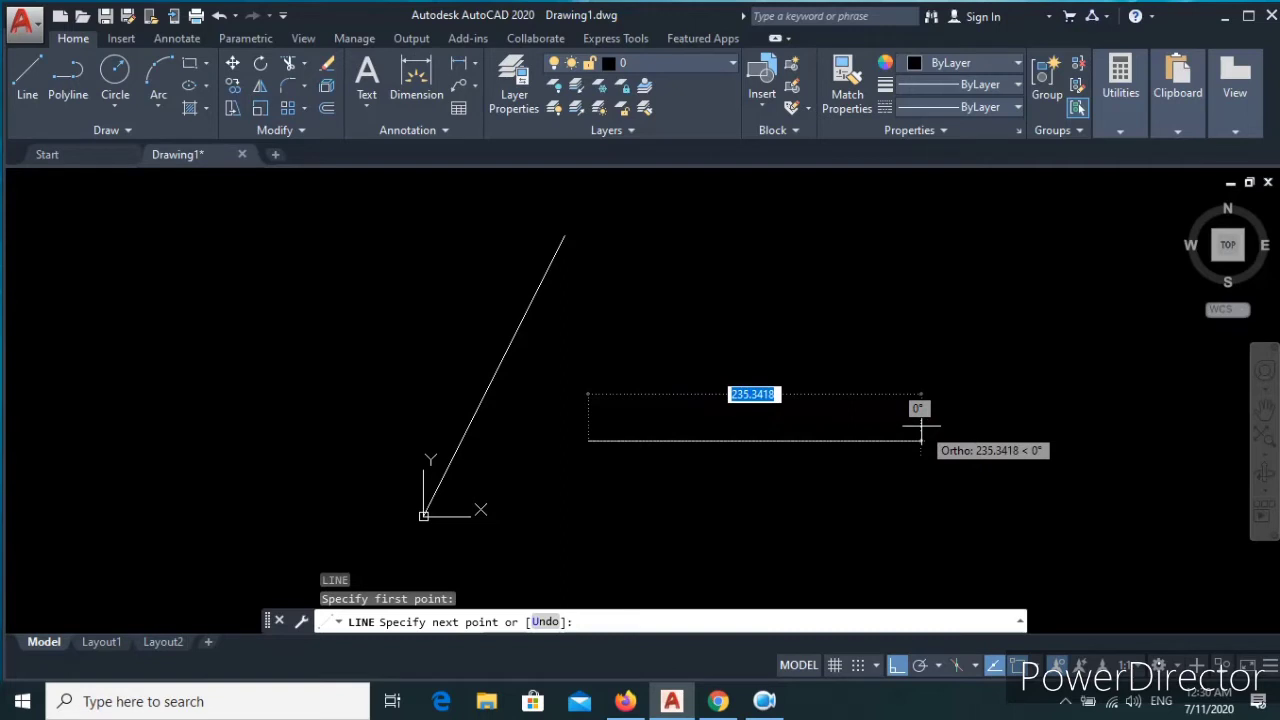
pyautogui.write('200')
pyautogui.press('Return')
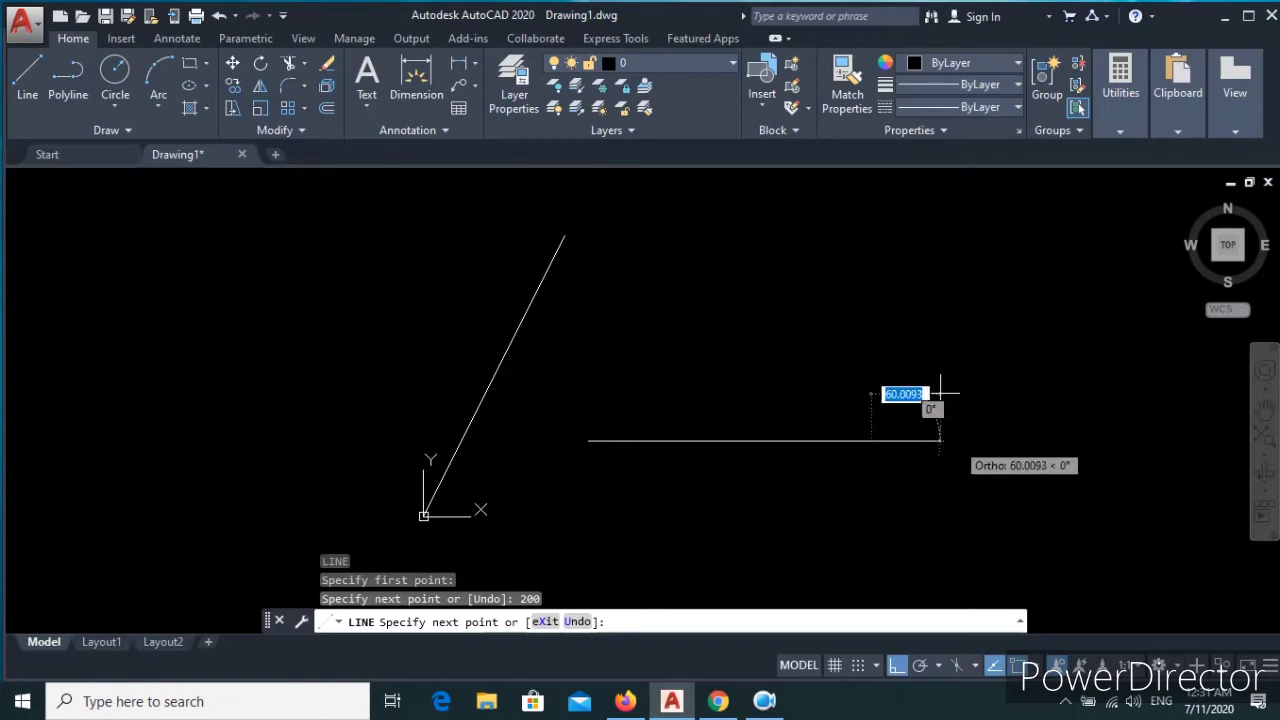
pyautogui.scroll(-4, 679, 430)
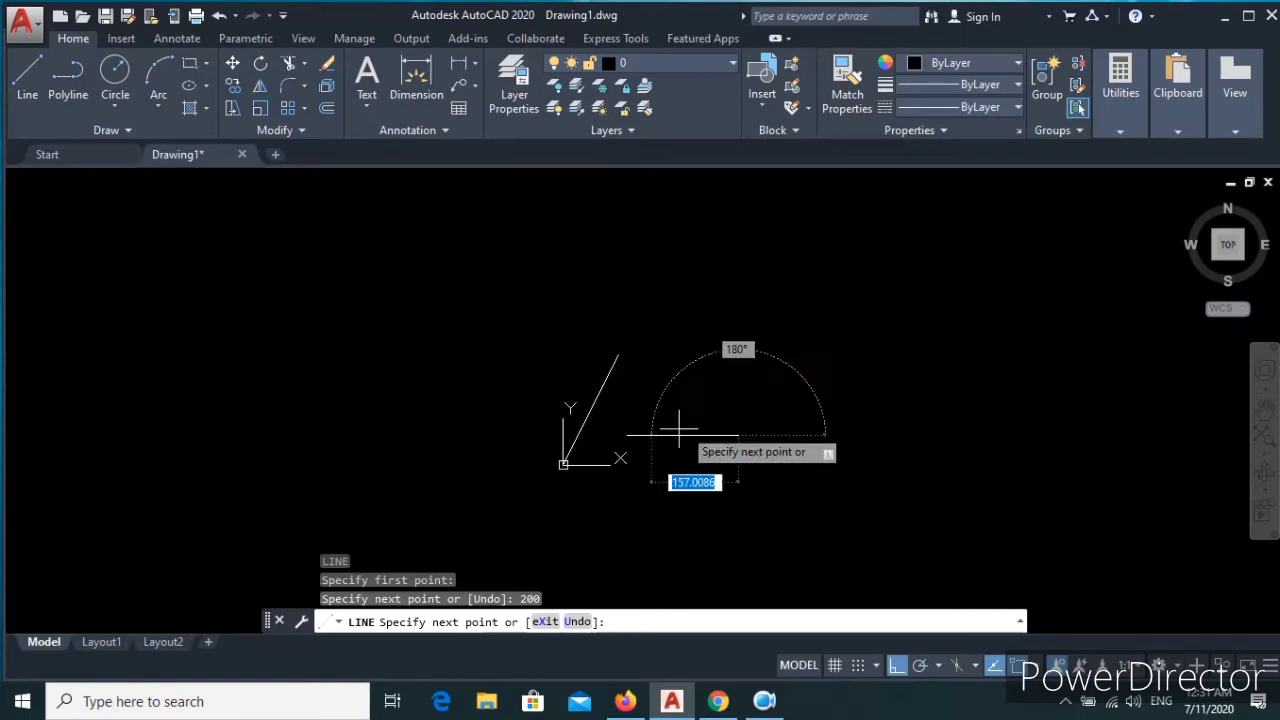
pyautogui.scroll(4, 817, 390)
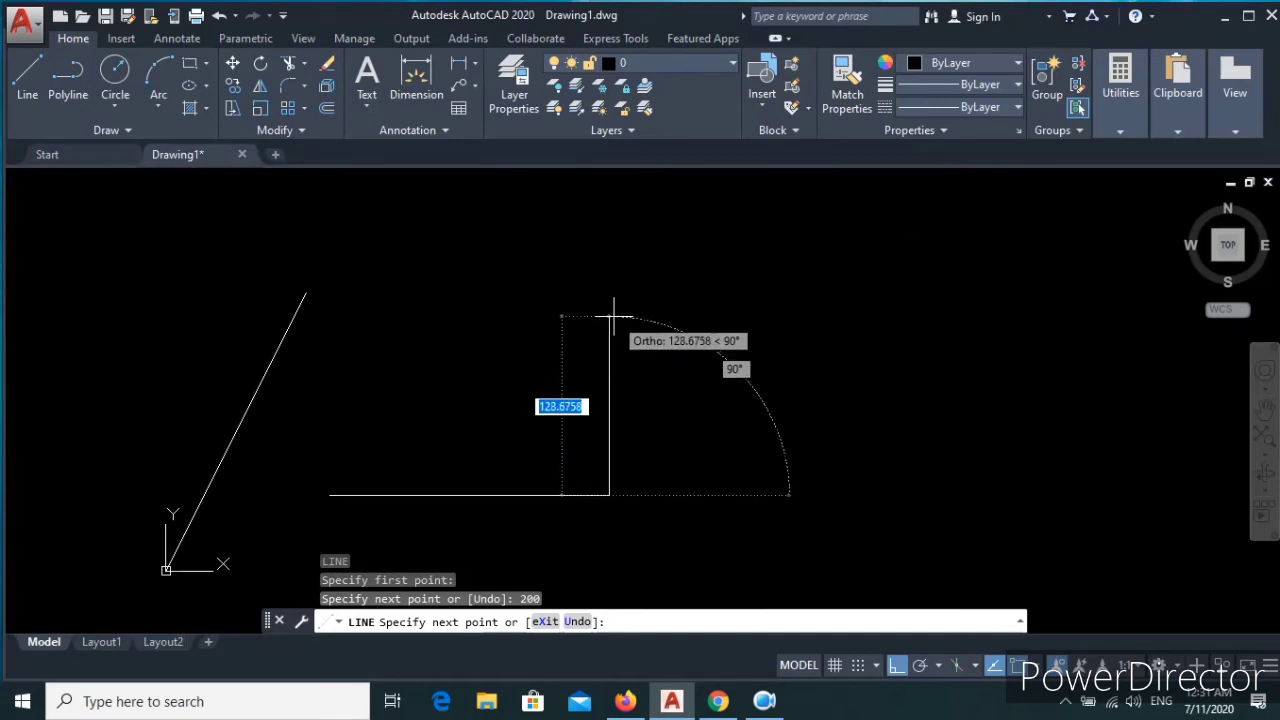
# Add the 100-unit side and 200-unit top edge, then close the rectangle
pyautogui.write('1')
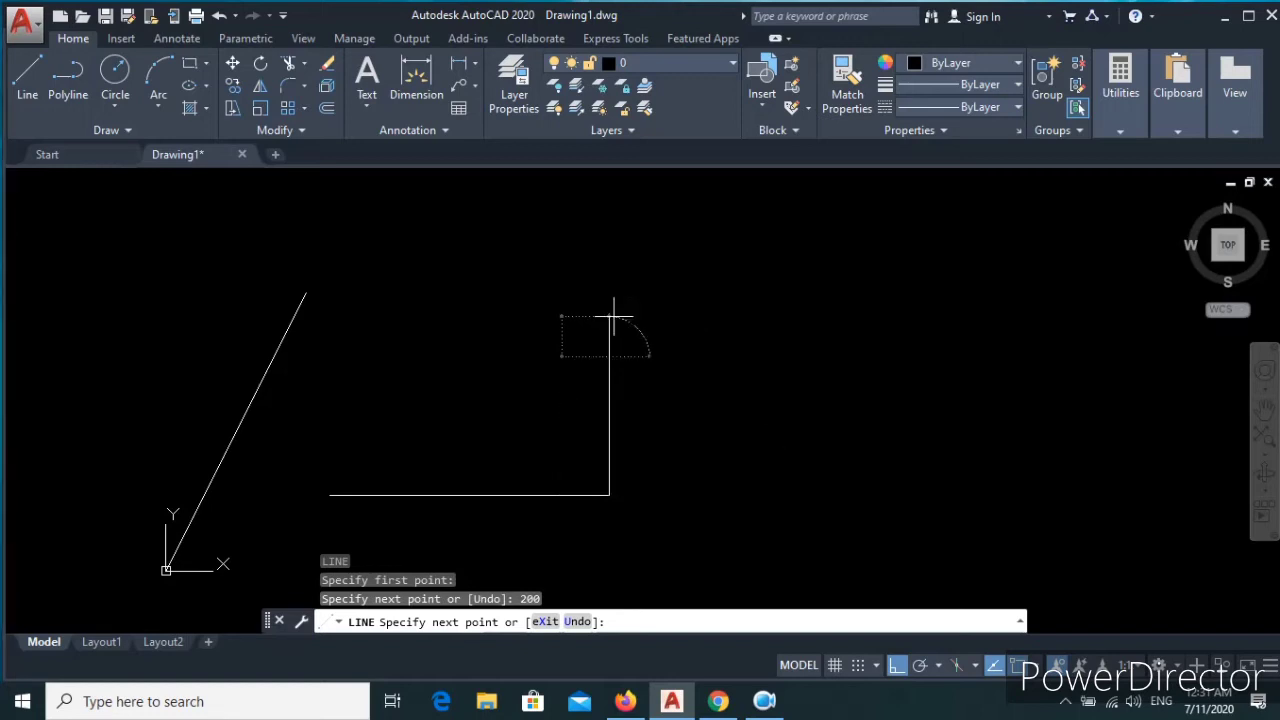
pyautogui.press('Return')
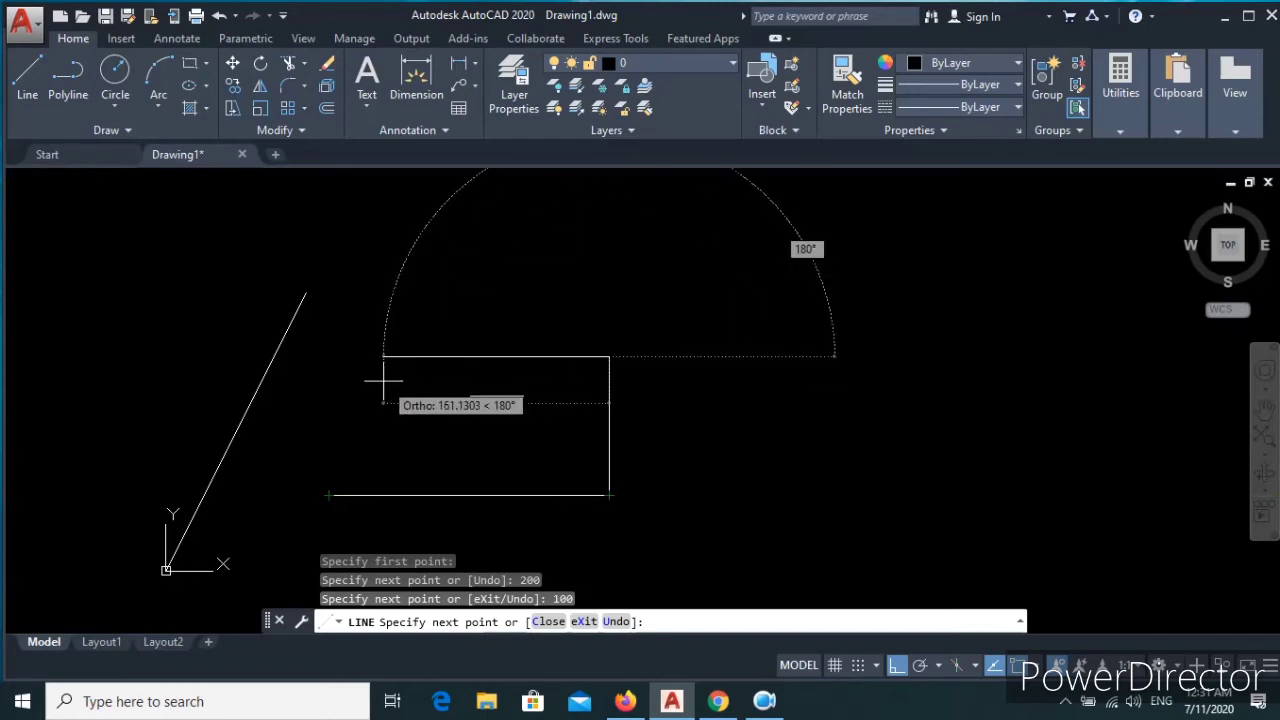
pyautogui.write('22')
pyautogui.press('BackSpace')
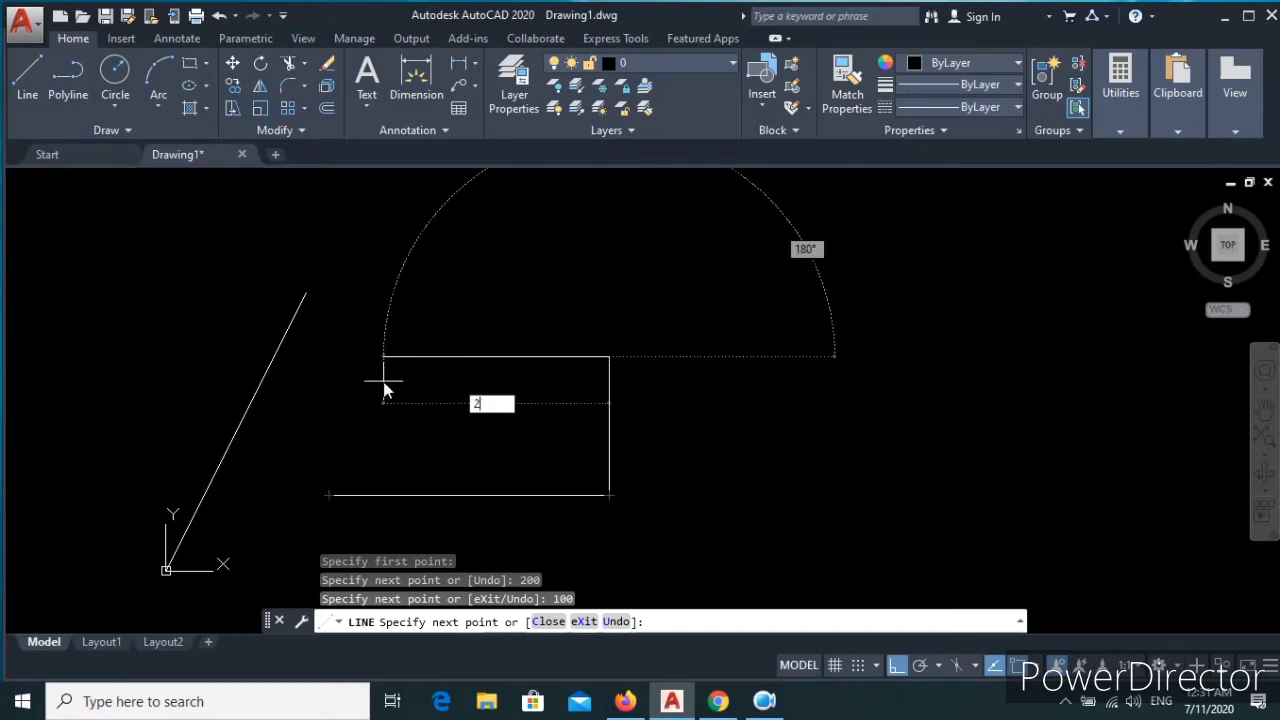
pyautogui.write('00')
pyautogui.press('Return')
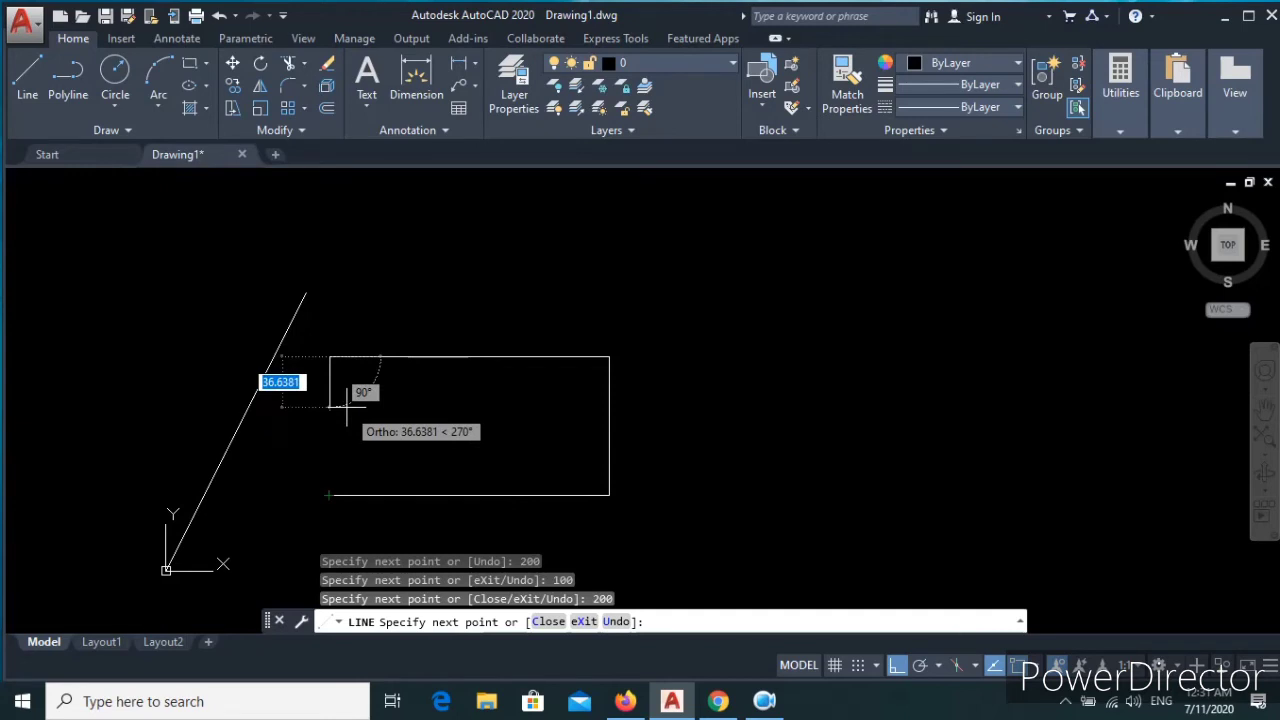
pyautogui.write('c')
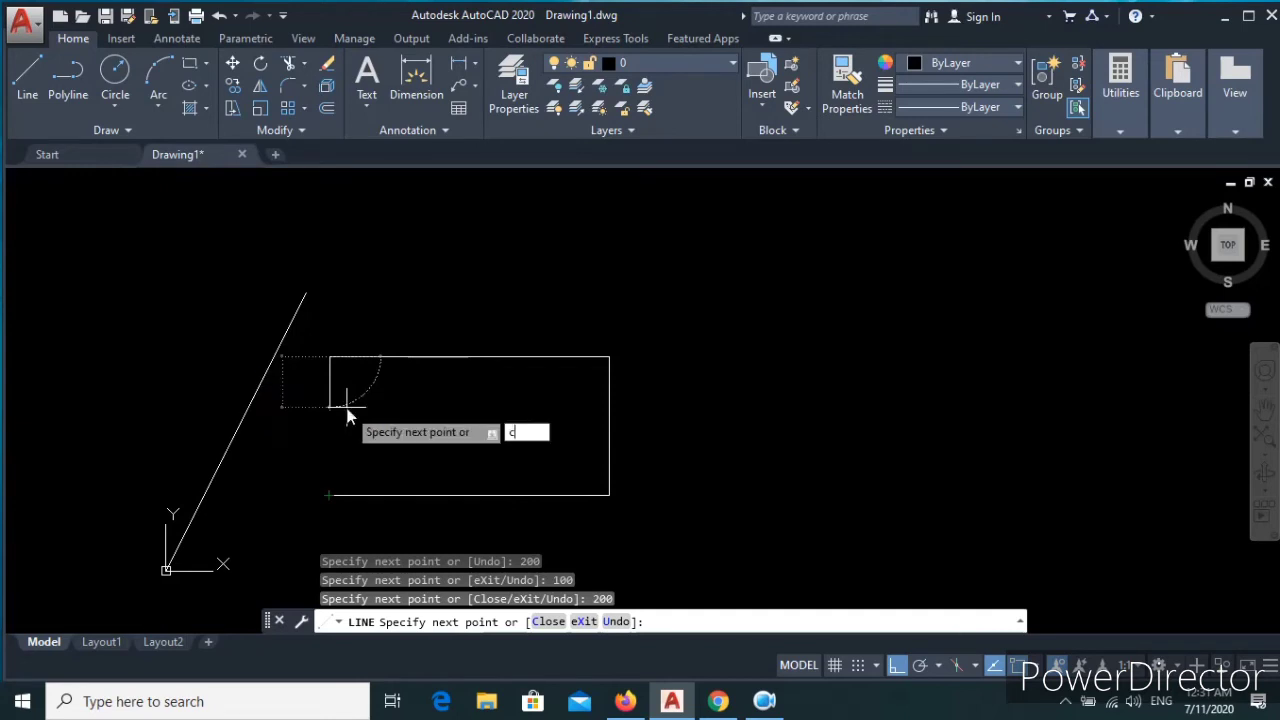
pyautogui.press('Return')
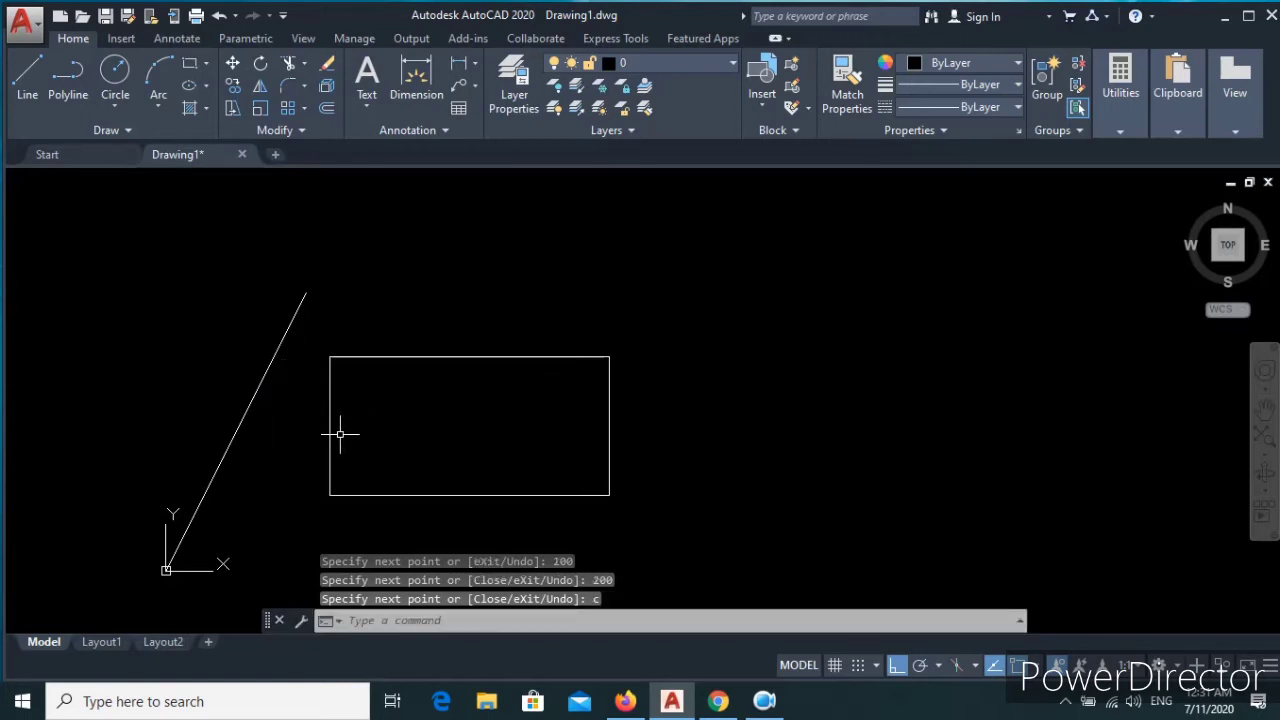
# Erase the rectangle and diagonal line using ERASE with the ALL selection
pyautogui.scroll(-2, 494, 363)
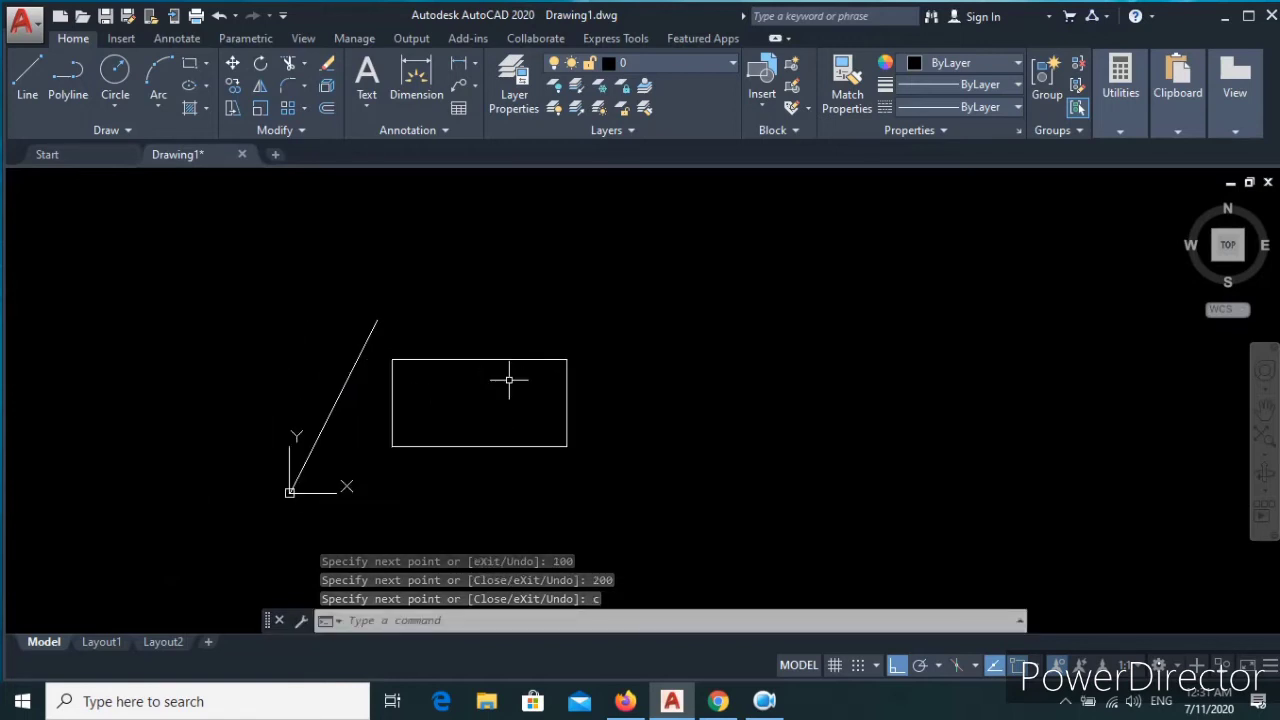
pyautogui.scroll(2, 510, 390)
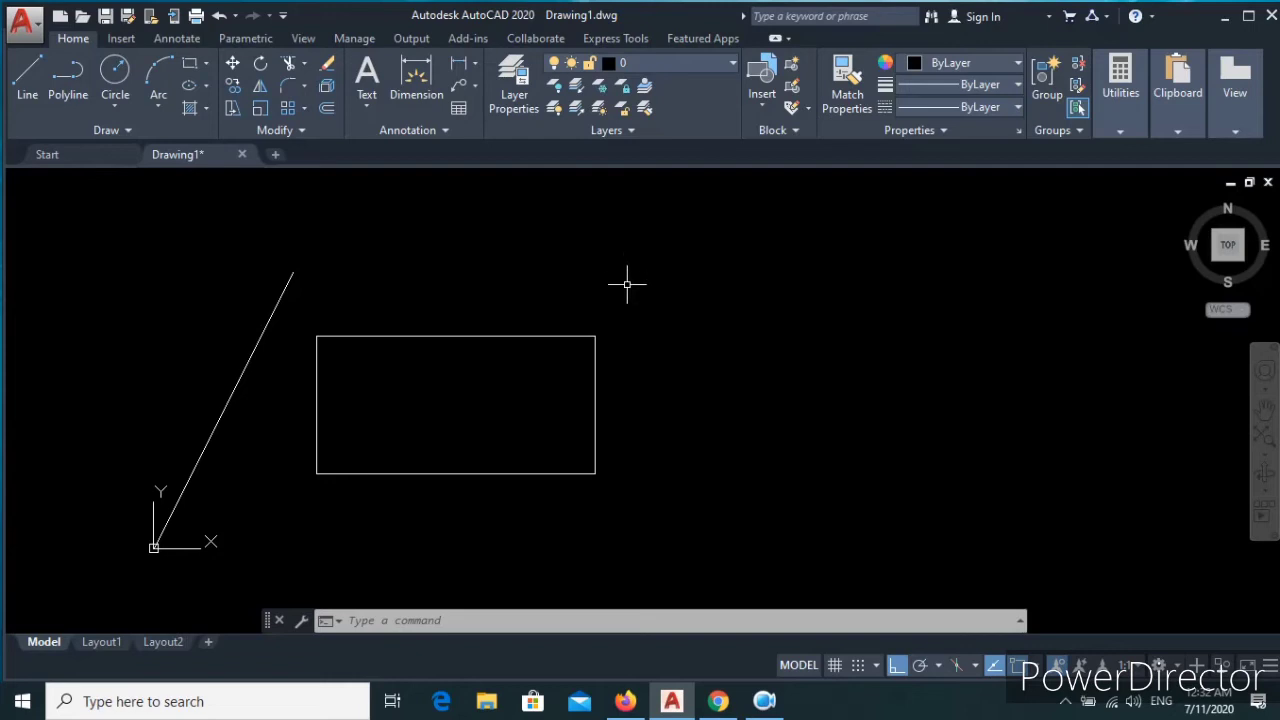
pyautogui.write('e')
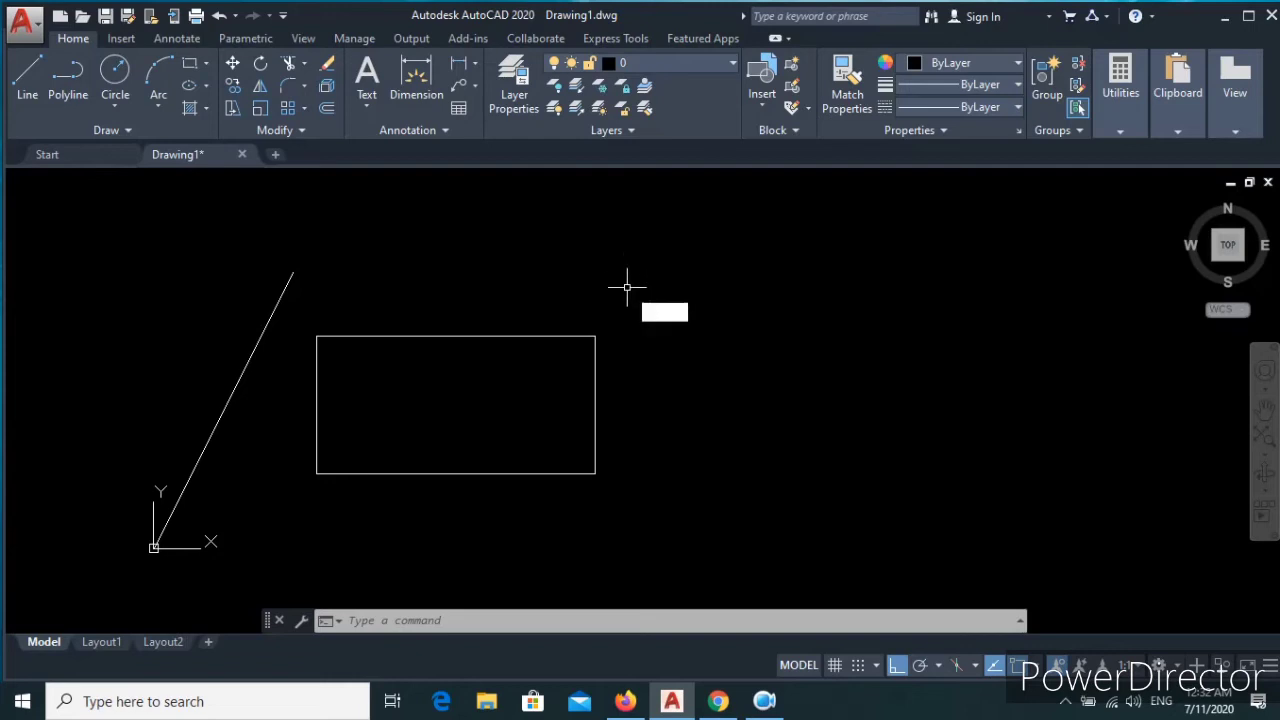
pyautogui.press('Return')
pyautogui.write('all')
pyautogui.press('Return')
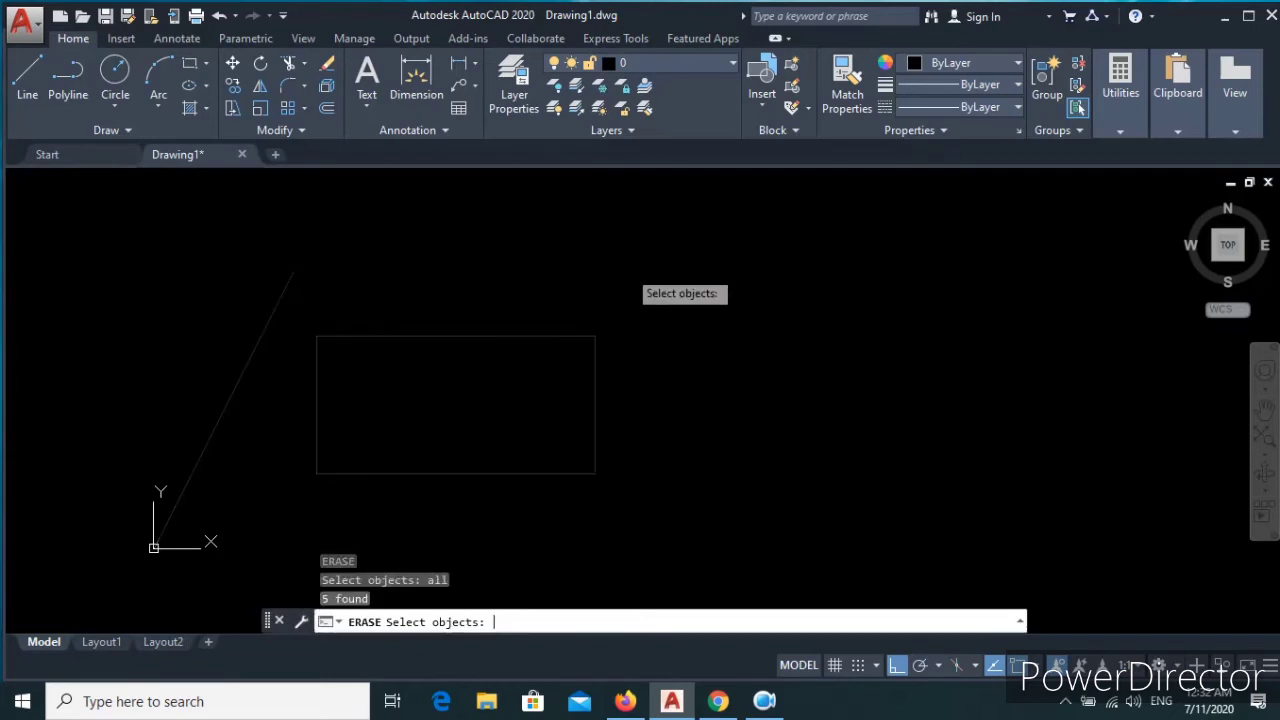
pyautogui.press('Return')
pyautogui.press('Escape')
pyautogui.press('Escape')
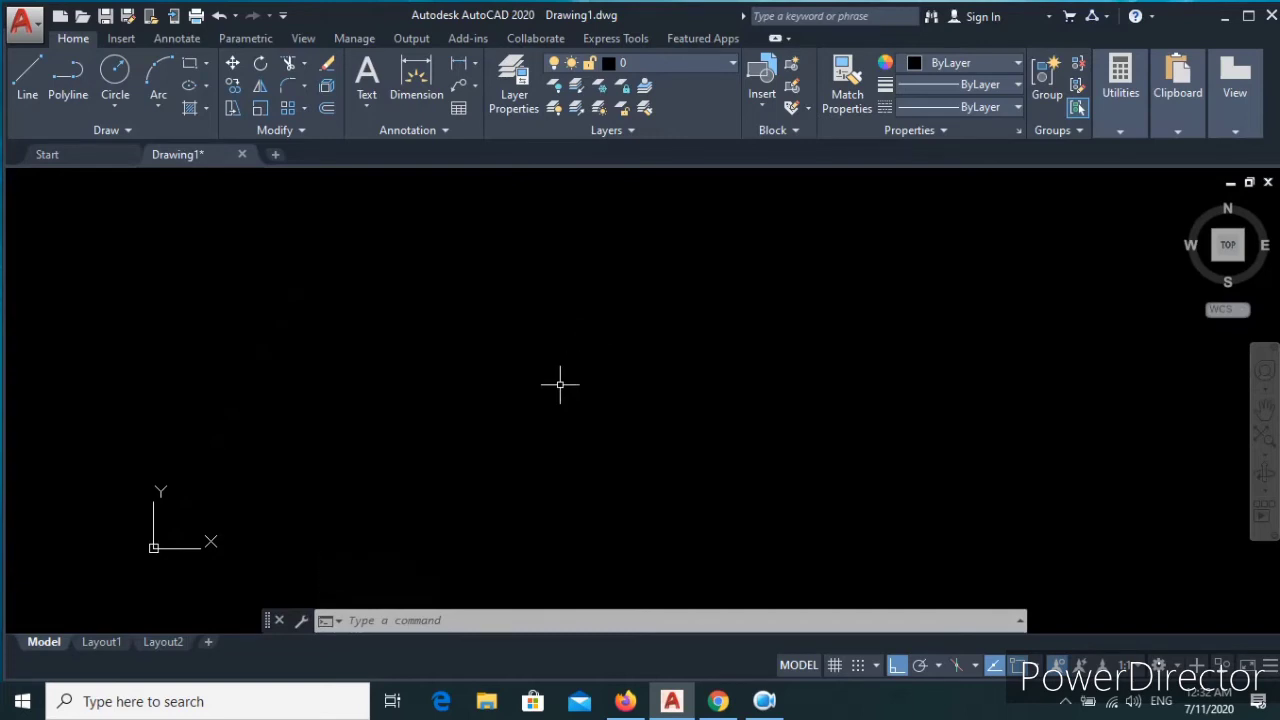
# Draw a closed rectangle with LINE edges of 200, 100 and 200, then Close
pyautogui.write('L')
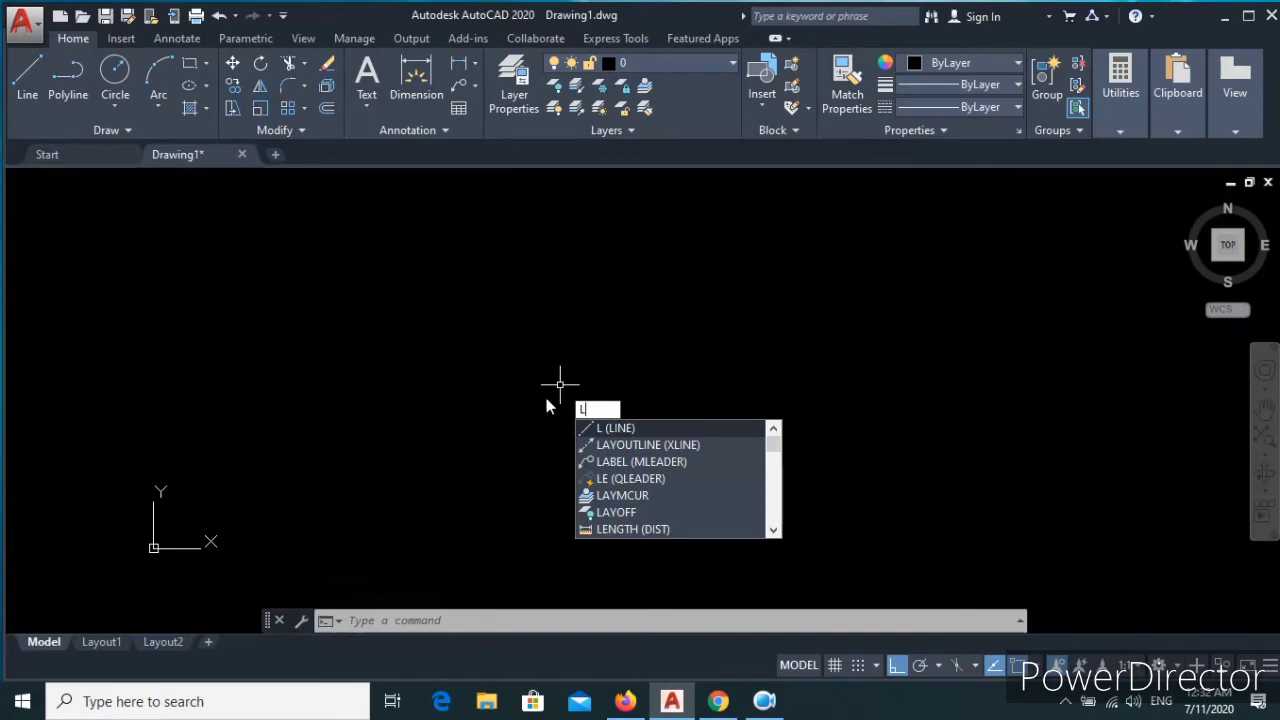
pyautogui.press('Return')
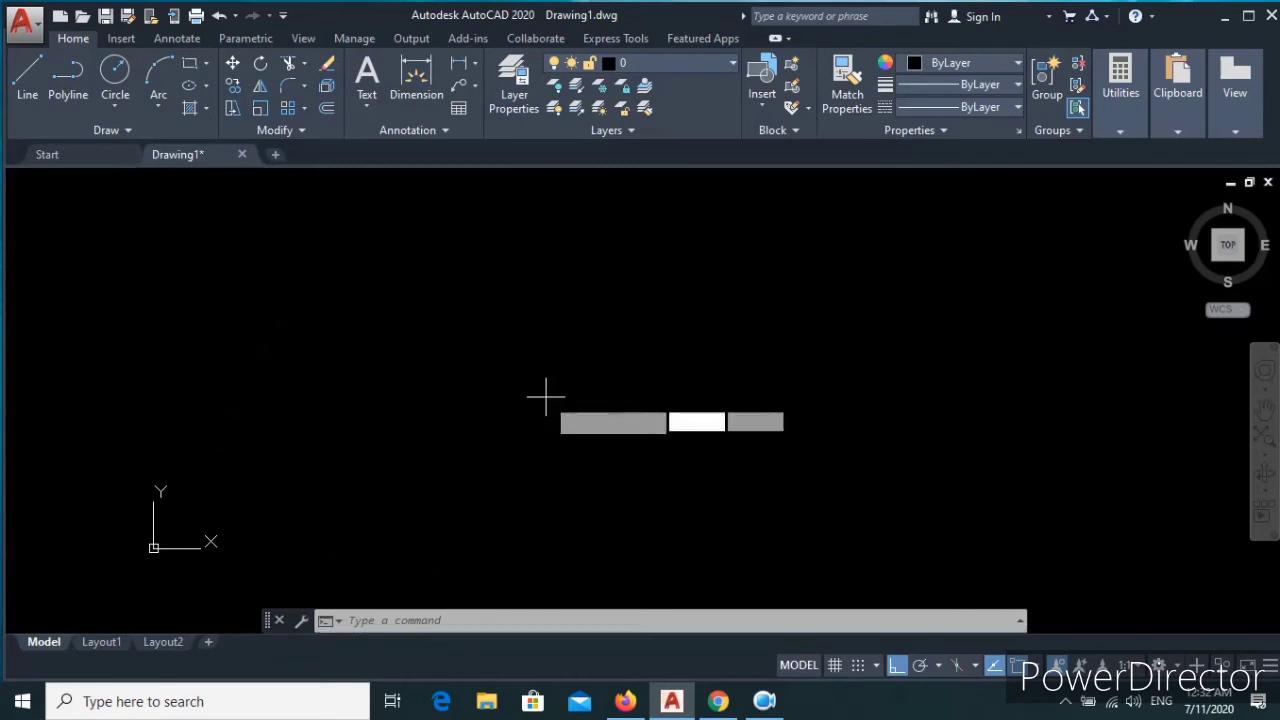
pyautogui.click(375, 406)
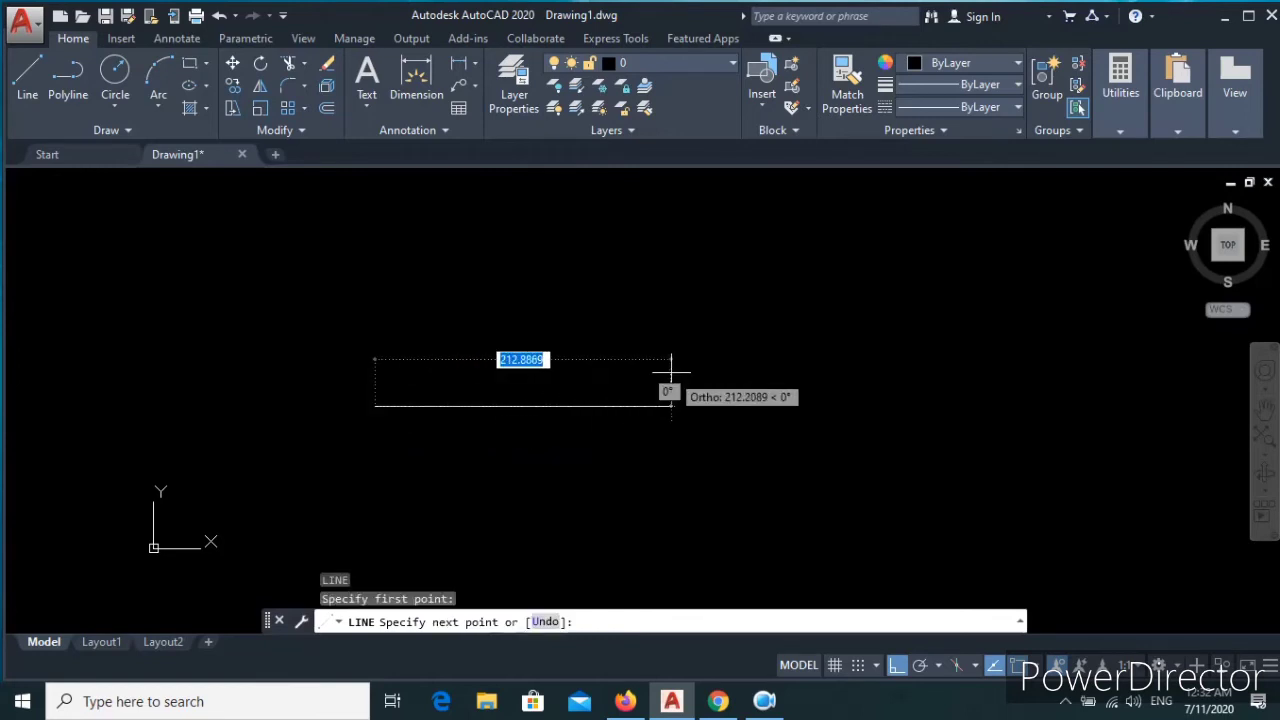
pyautogui.write('200')
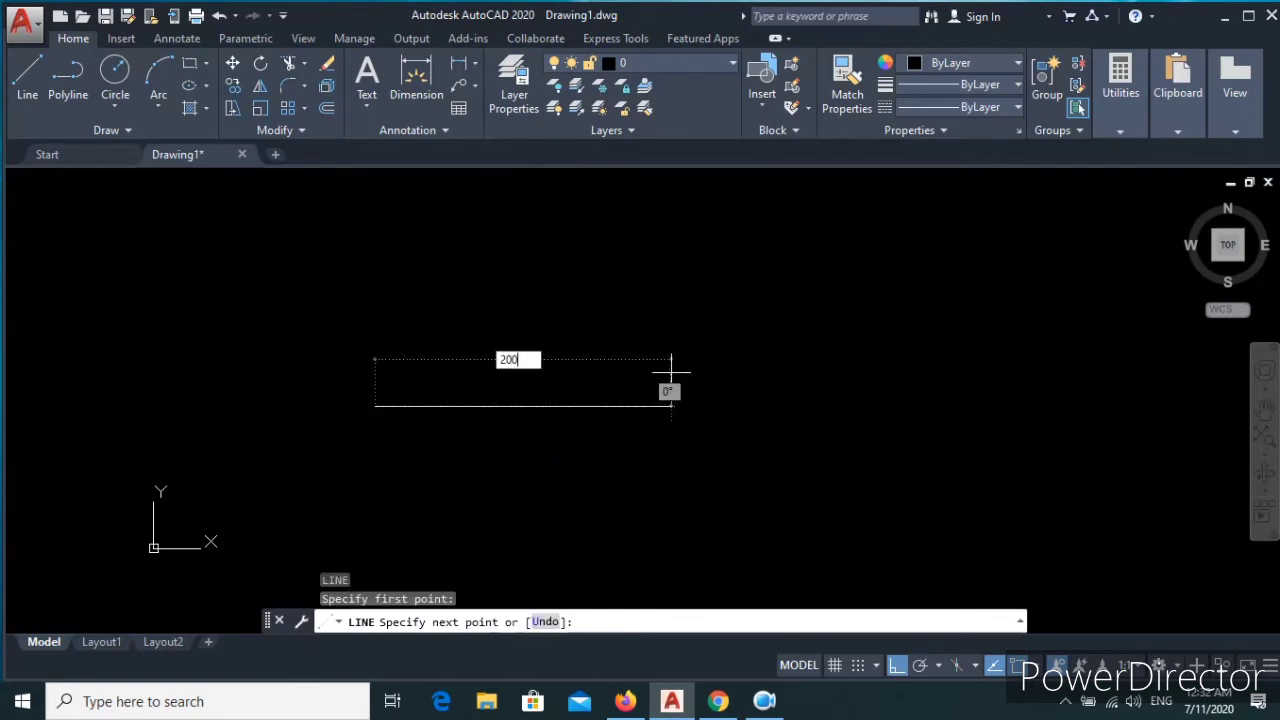
pyautogui.press('Return')
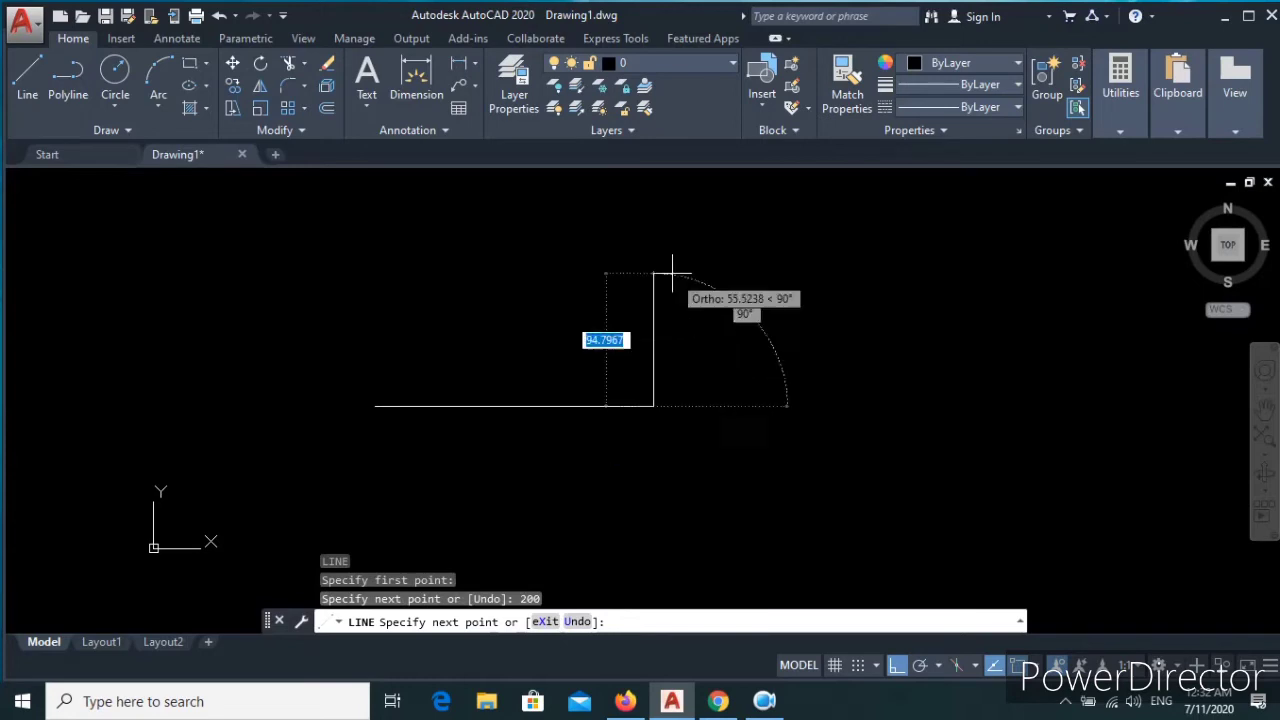
pyautogui.write('100')
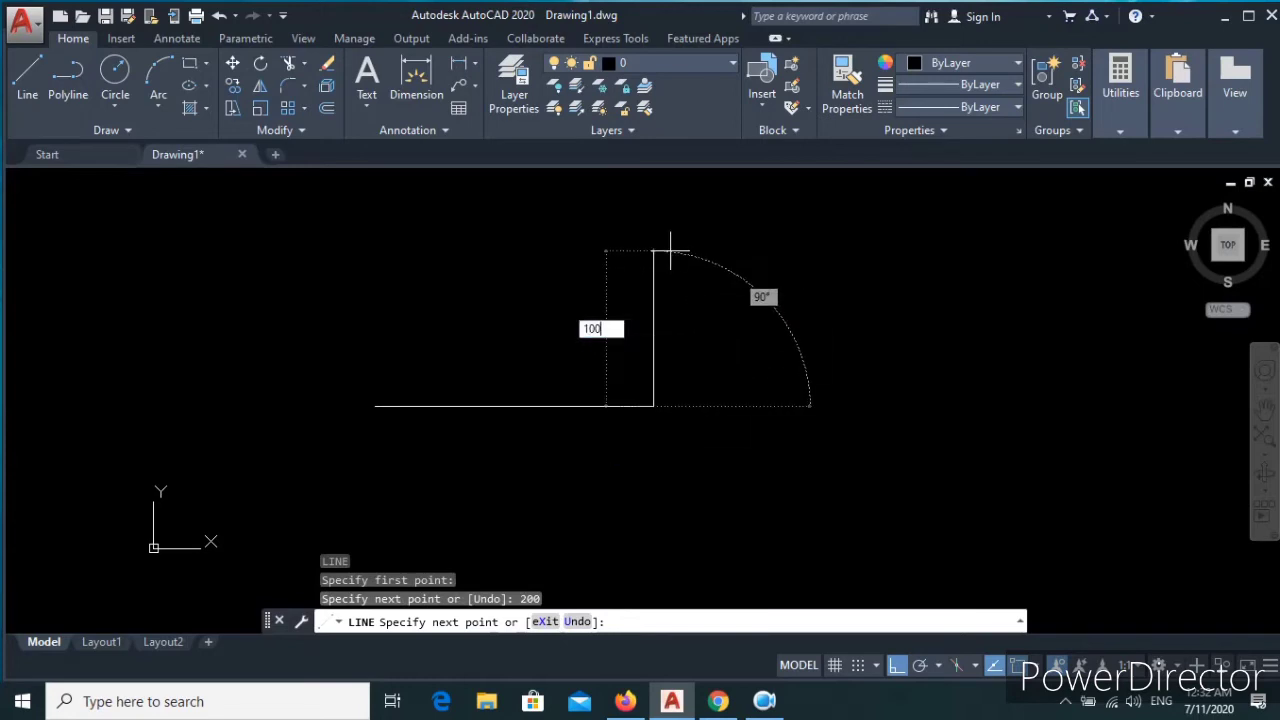
pyautogui.press('Return')
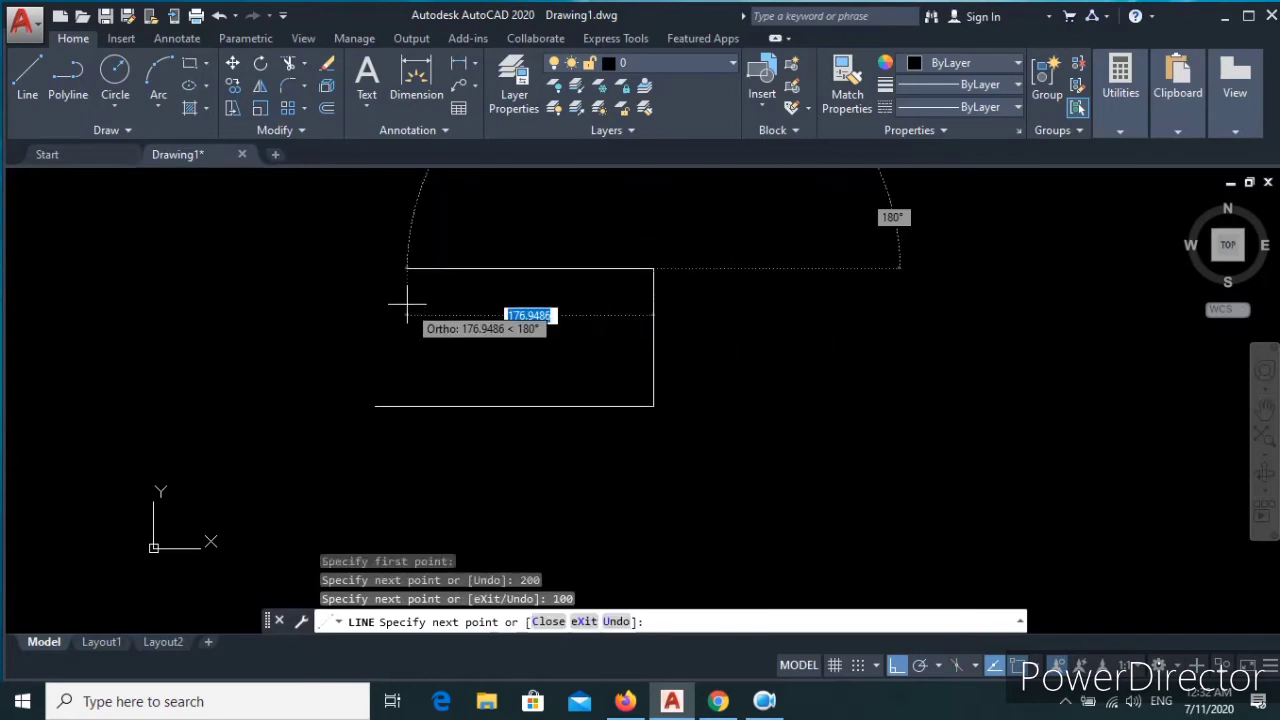
pyautogui.write('200')
pyautogui.press('Return')
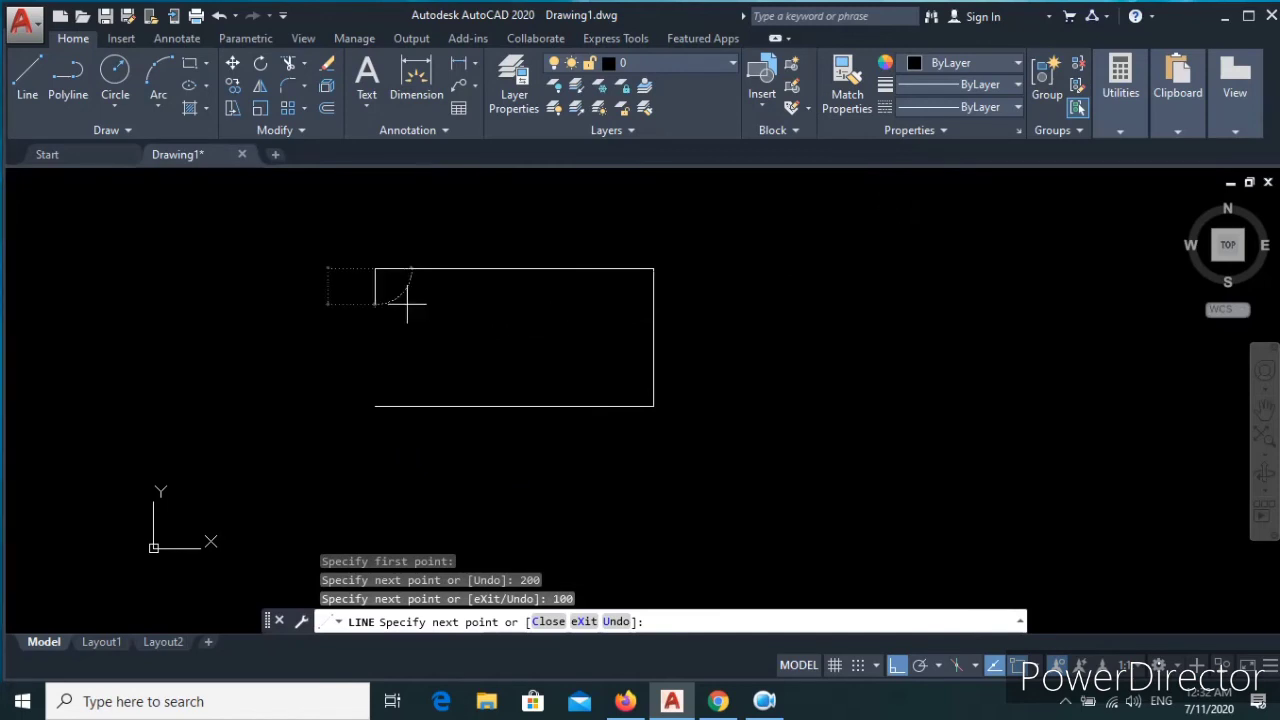
pyautogui.write('c')
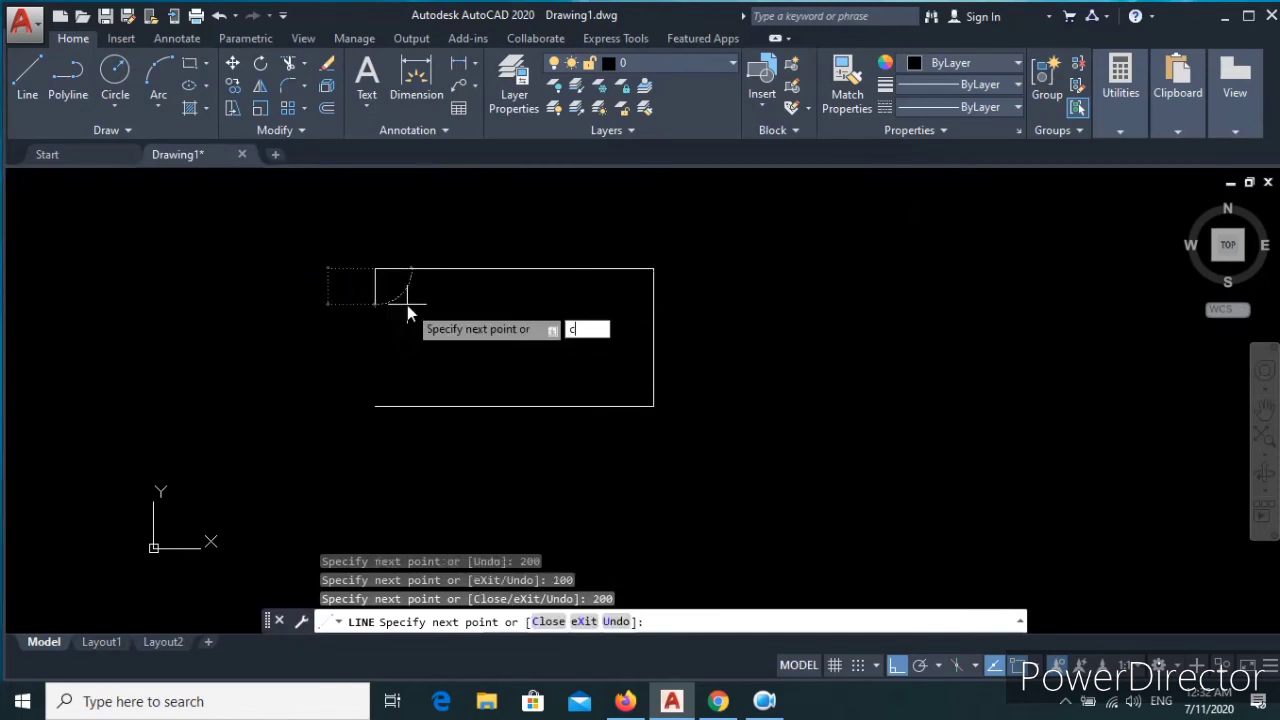
pyautogui.press('Return')
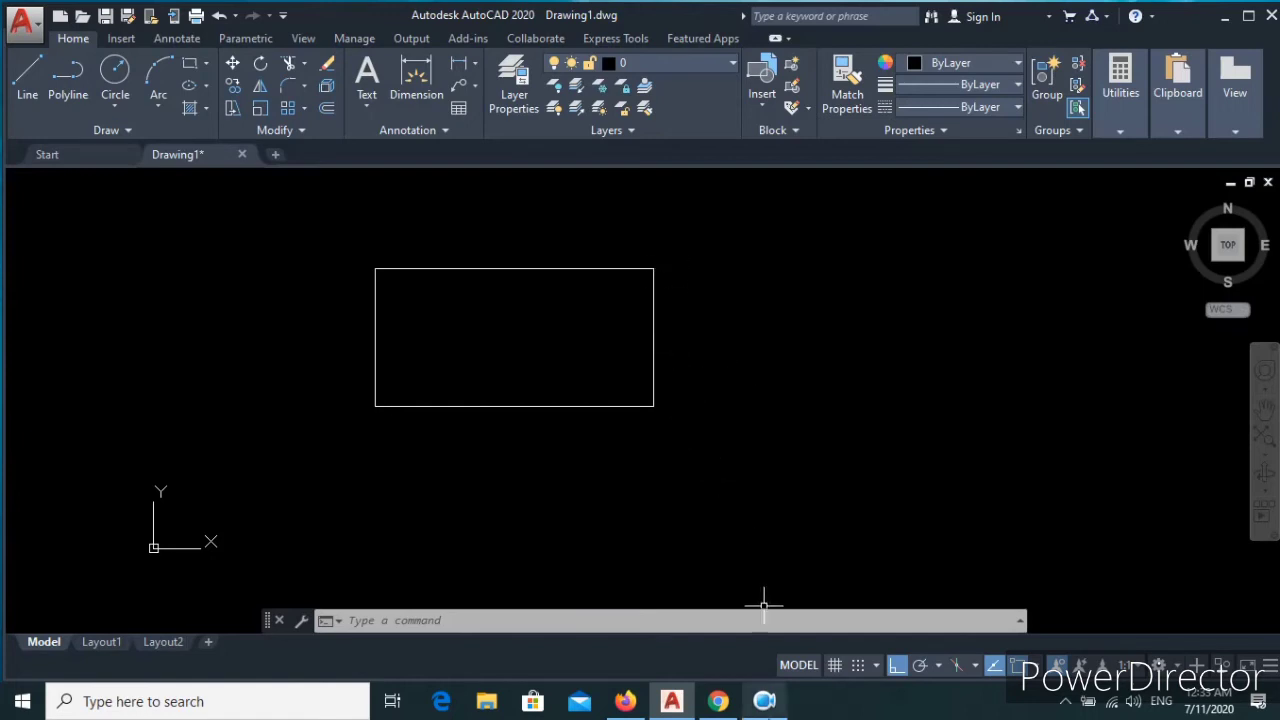
# Start a new LINE and snap its first point to the rectangle's bottom-left corner
pyautogui.click(765, 701)
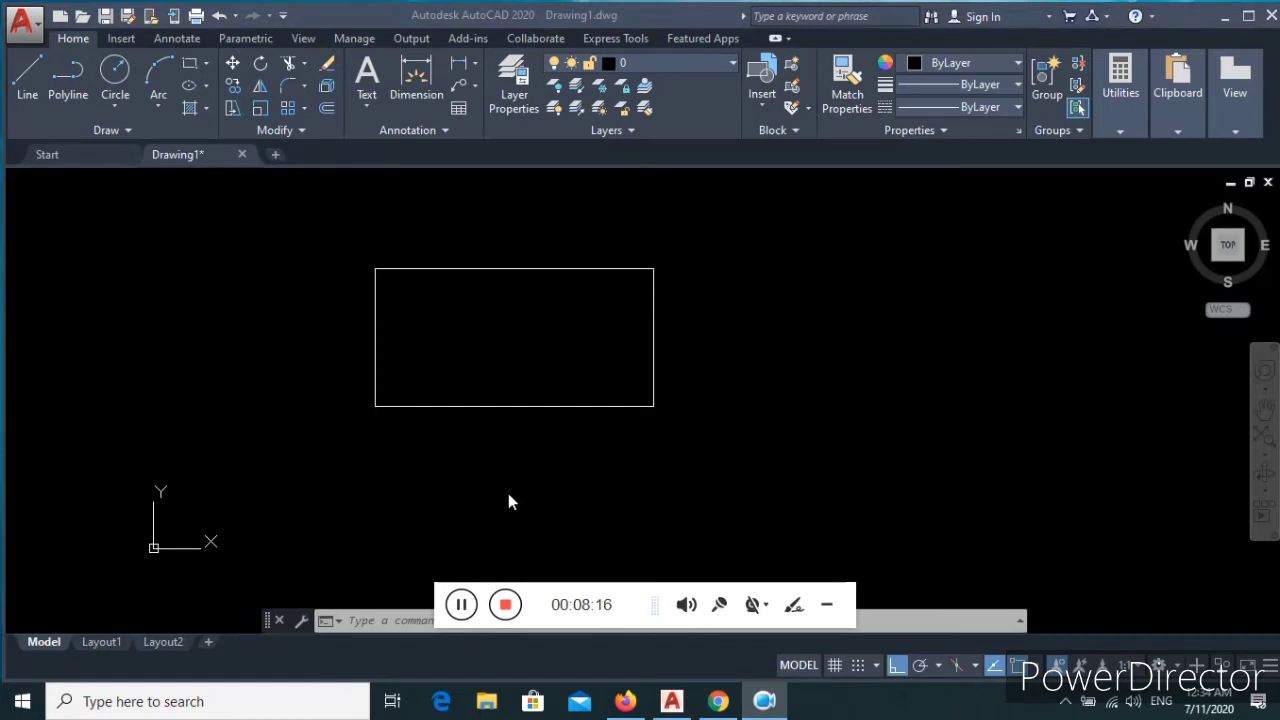
pyautogui.click(504, 494)
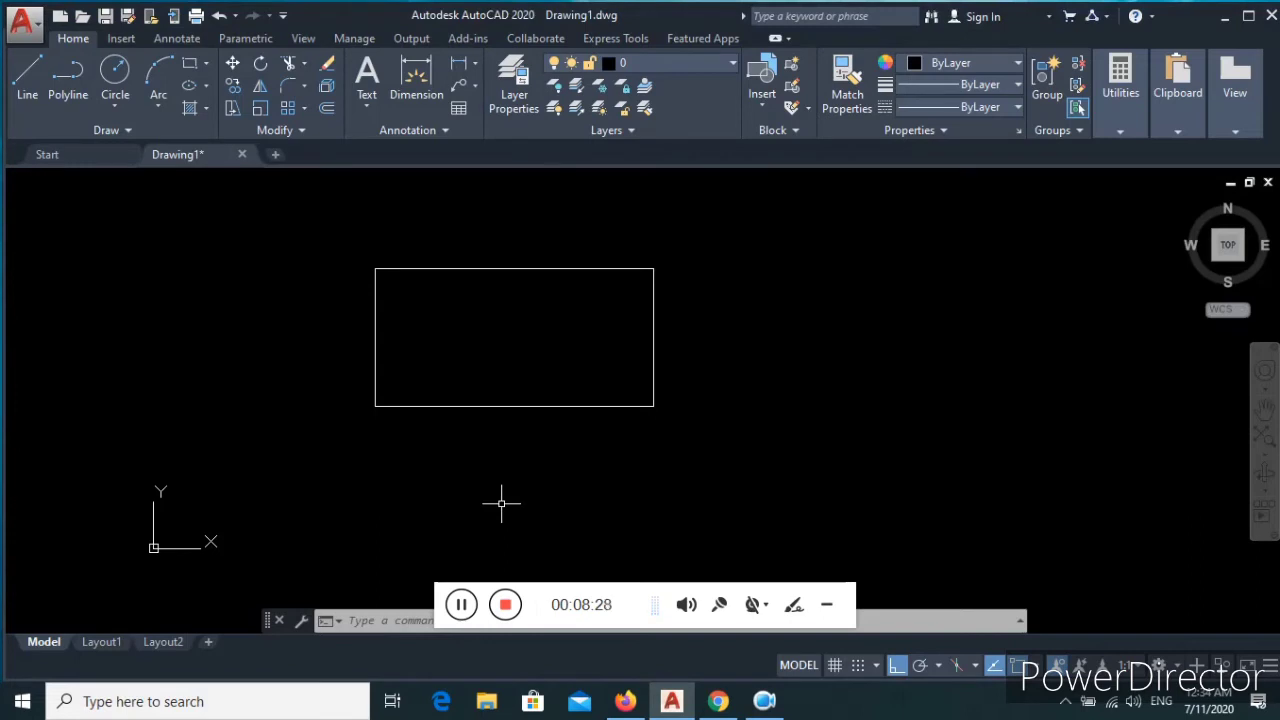
pyautogui.write('line')
pyautogui.press('Return')
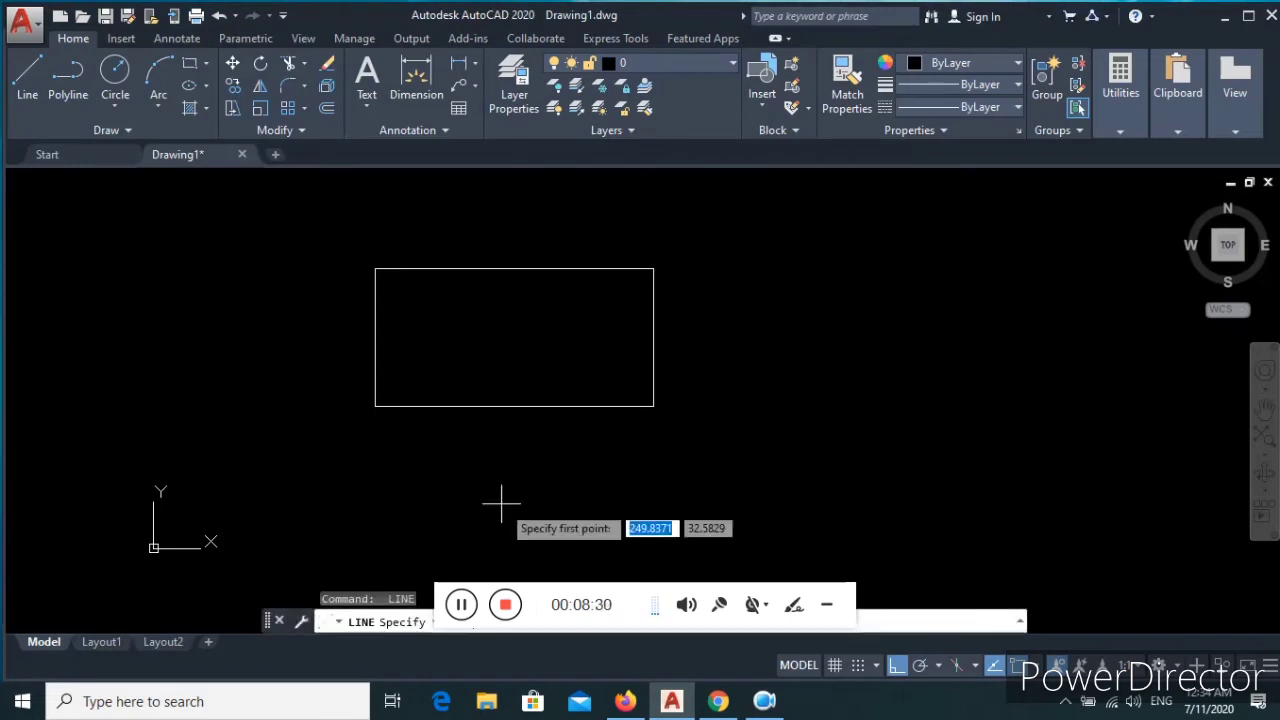
pyautogui.click(826, 605)
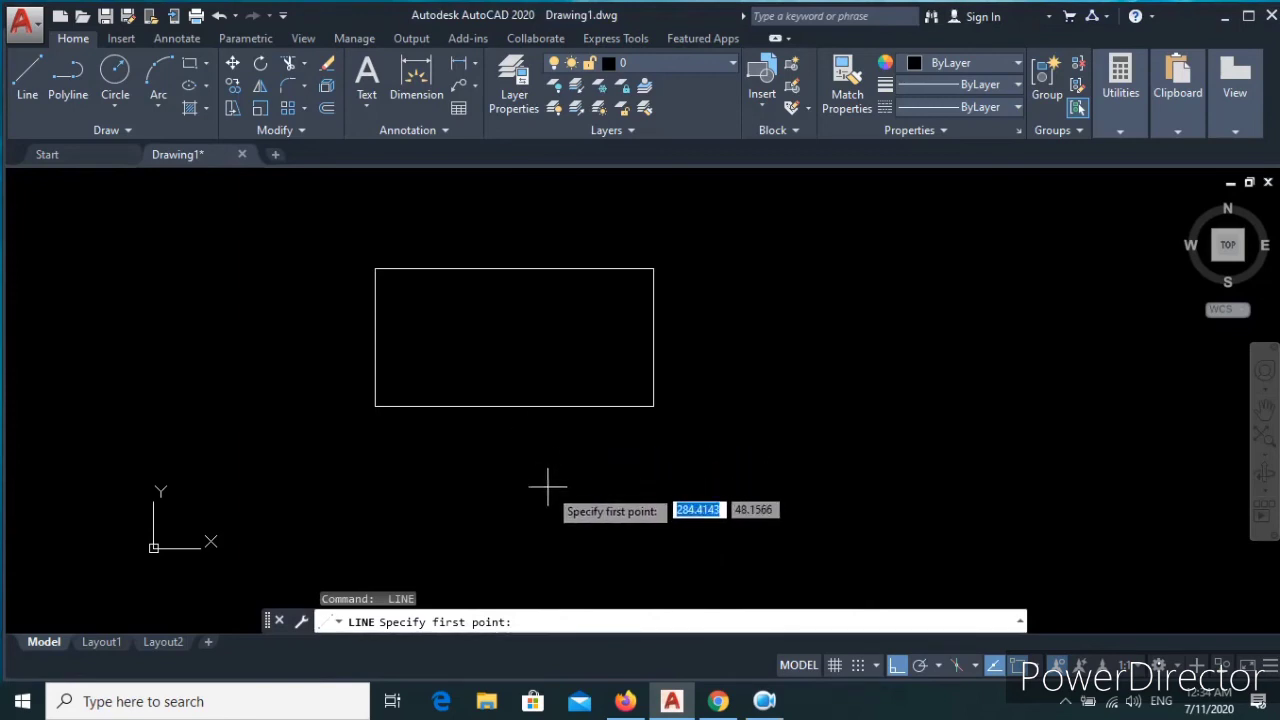
pyautogui.click(375, 407)
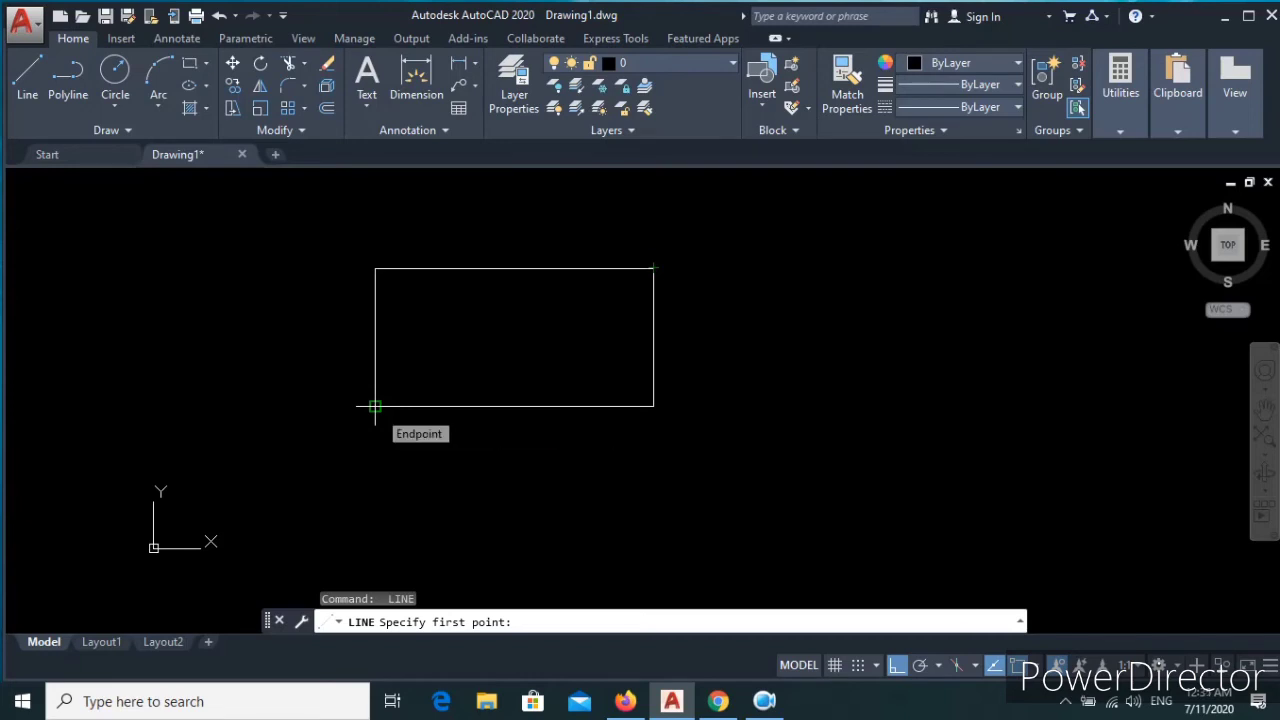
# Draw a diagonal from the rectangle's bottom-left corner to its top-right corner
pyautogui.click(375, 407)
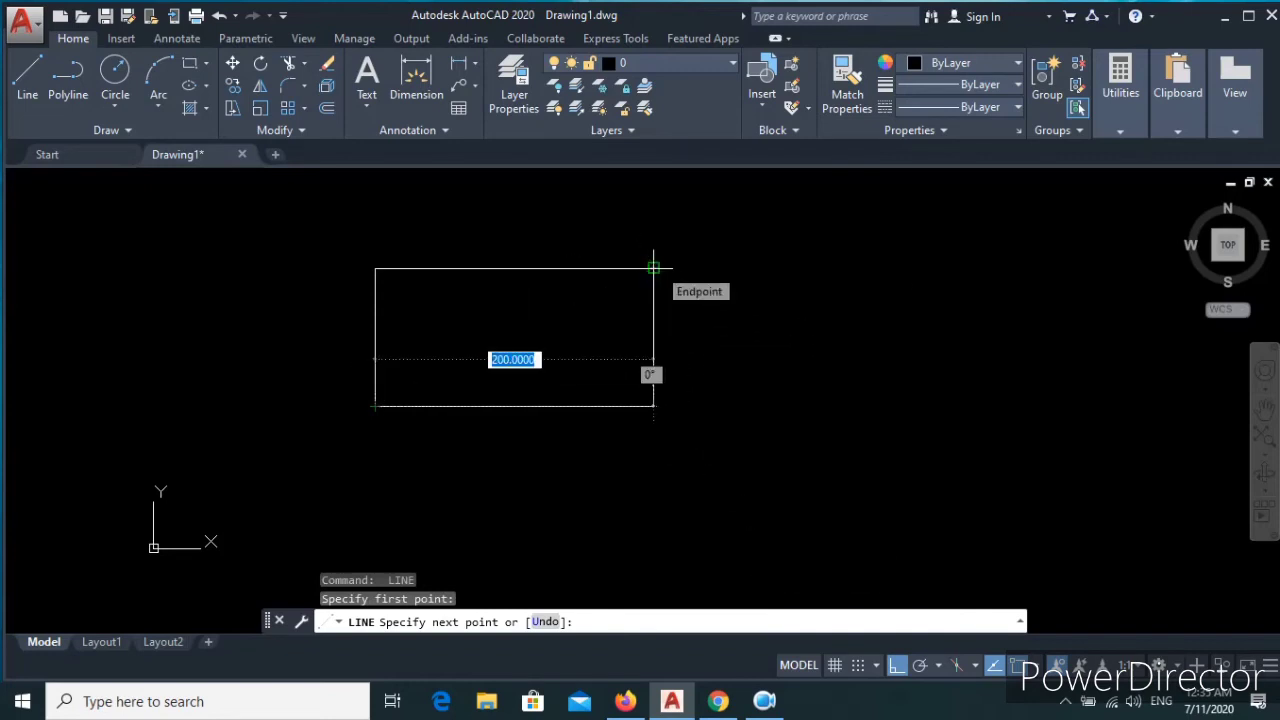
pyautogui.click(653, 268)
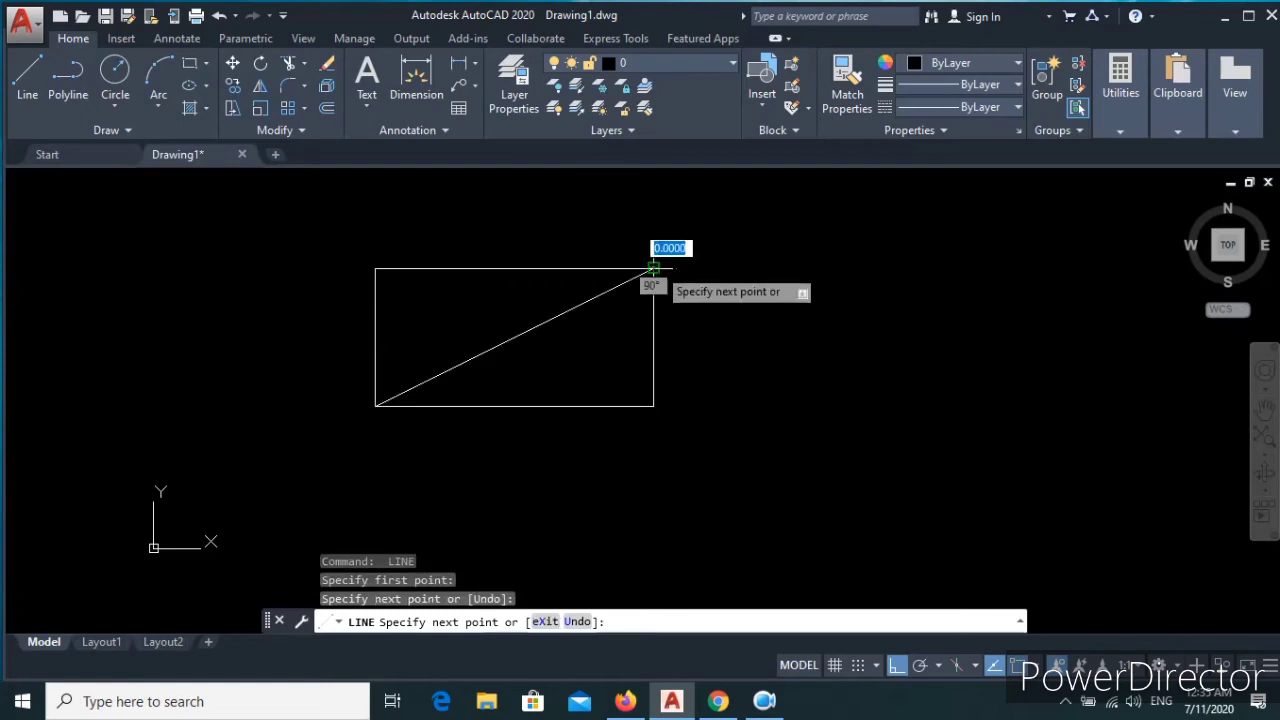
pyautogui.press('Return')
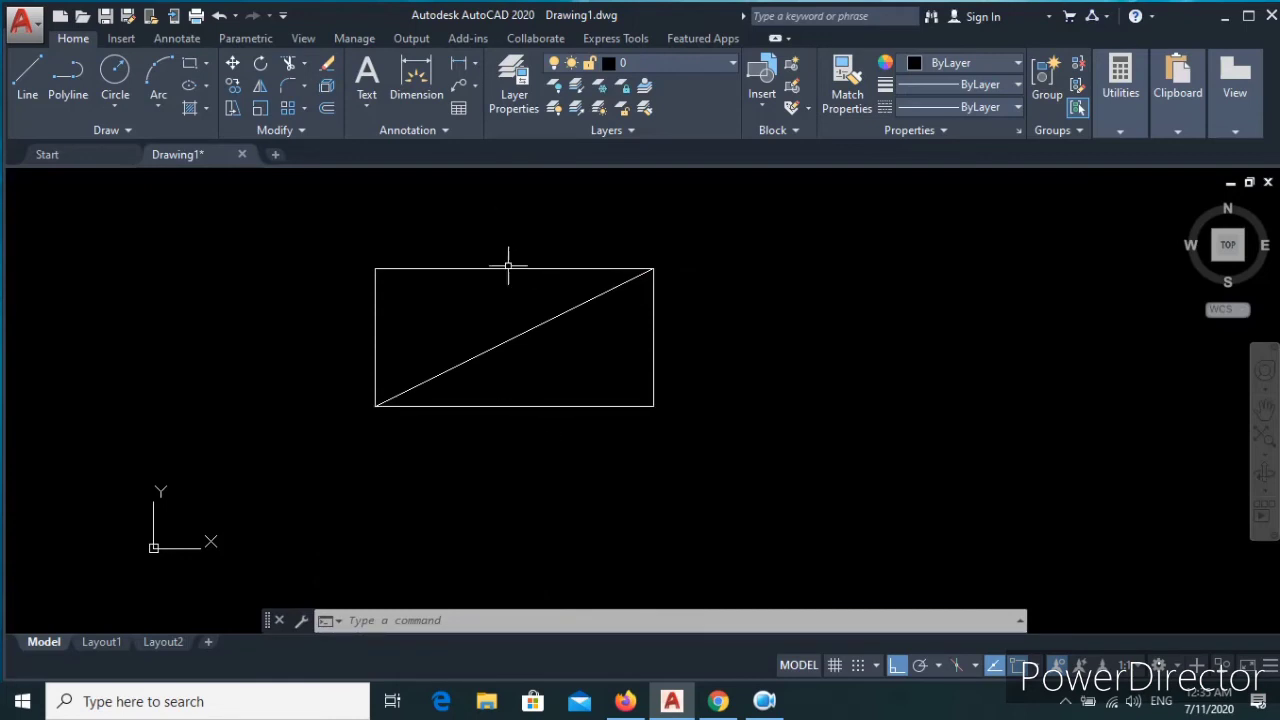
pyautogui.write('l')
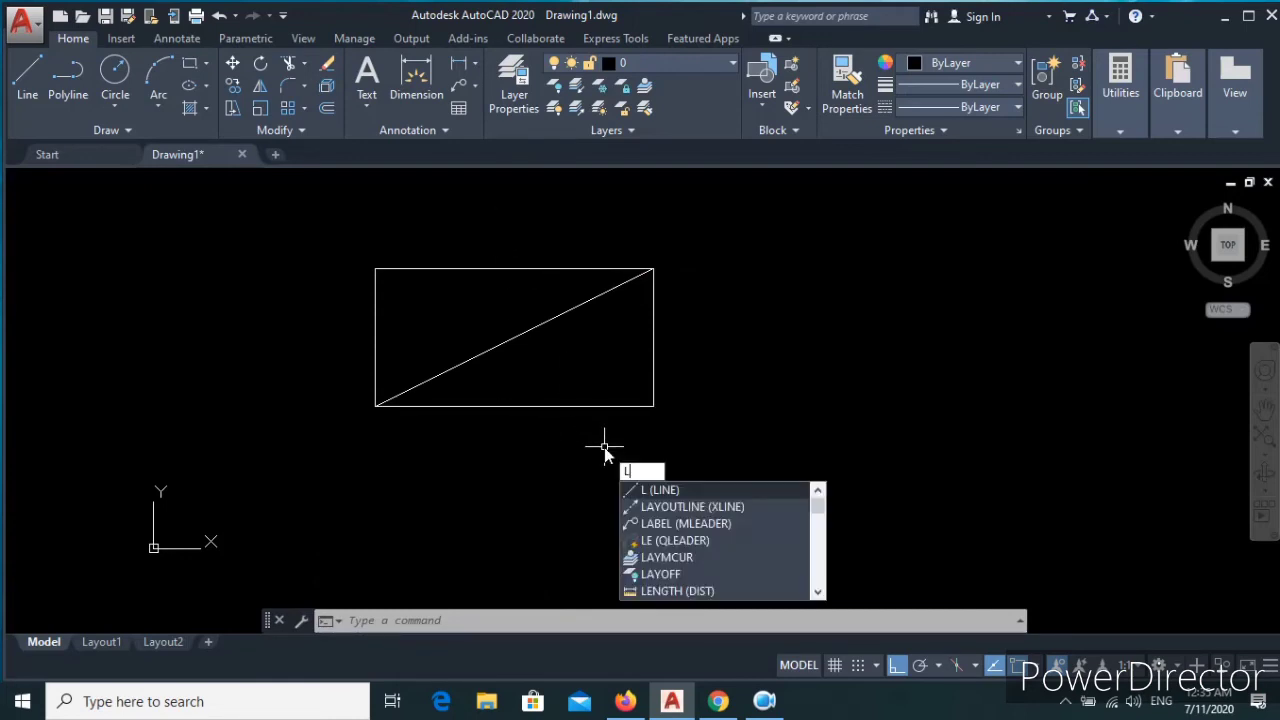
pyautogui.press('Return')
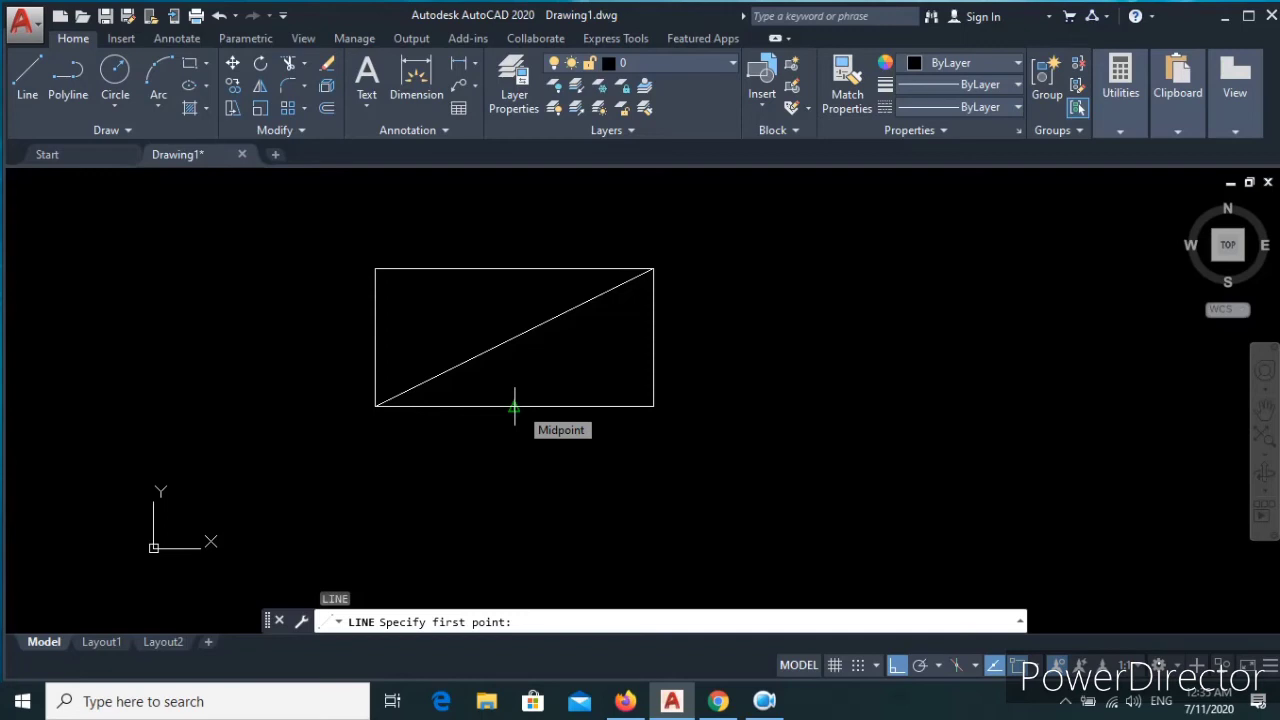
# Draw a vertical line from the bottom edge's midpoint to the top edge's midpoint
pyautogui.click(514, 406)
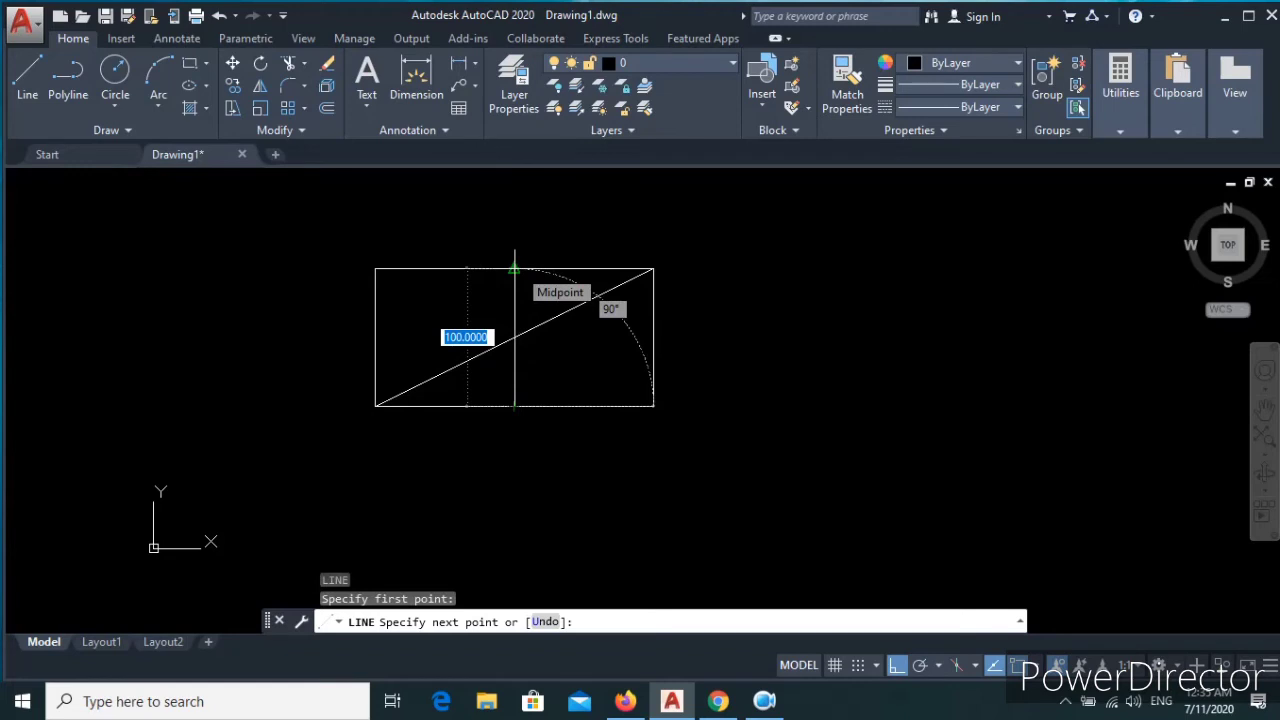
pyautogui.click(515, 268)
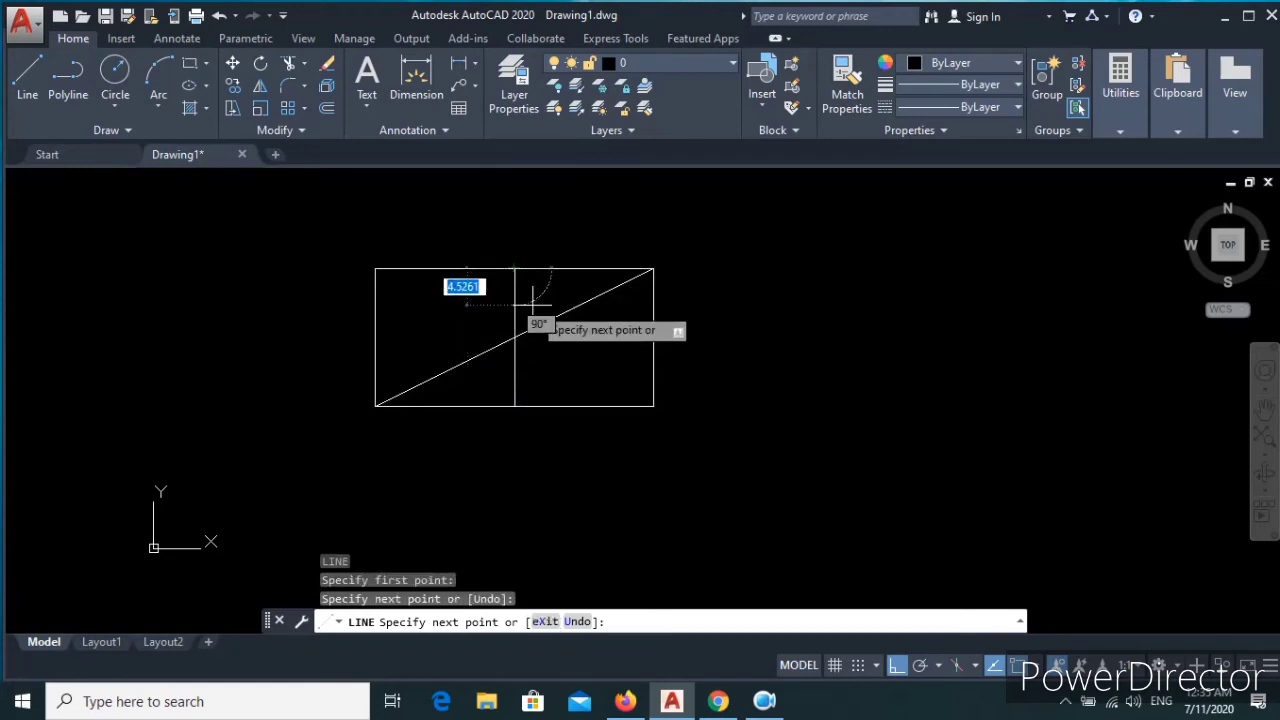
pyautogui.press('Return')
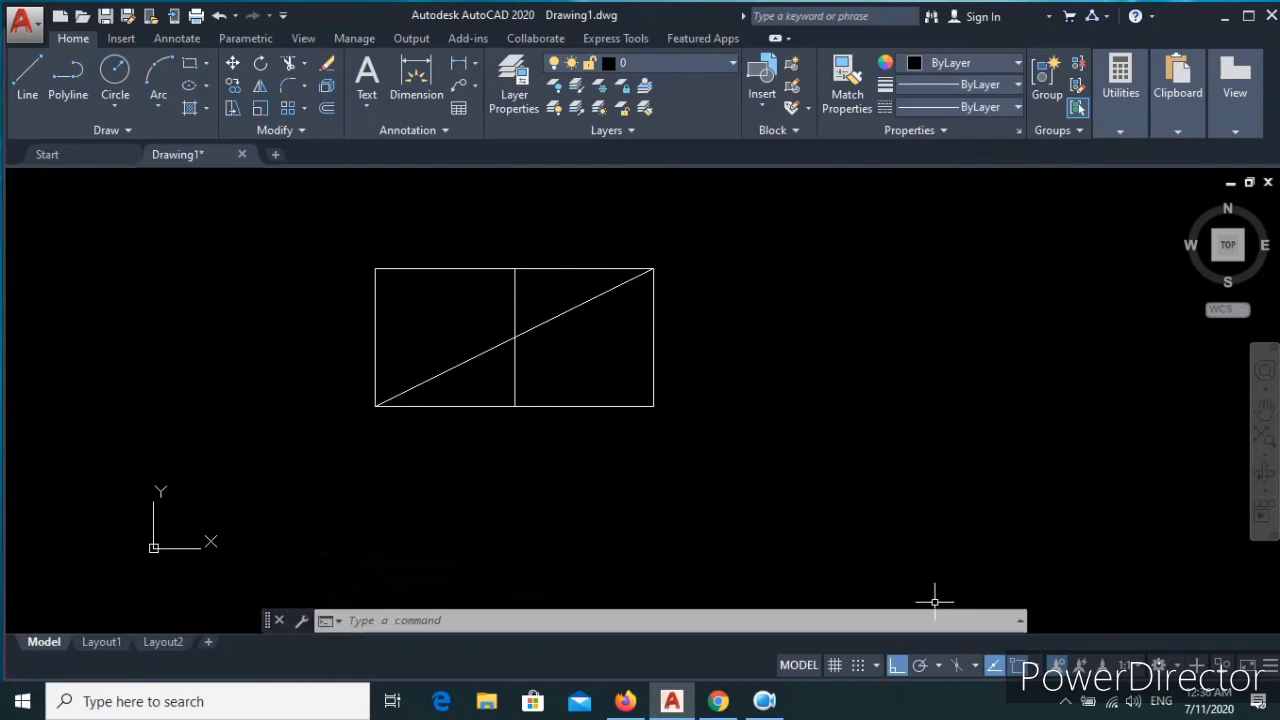
pyautogui.click(574, 391)
pyautogui.click(578, 390)
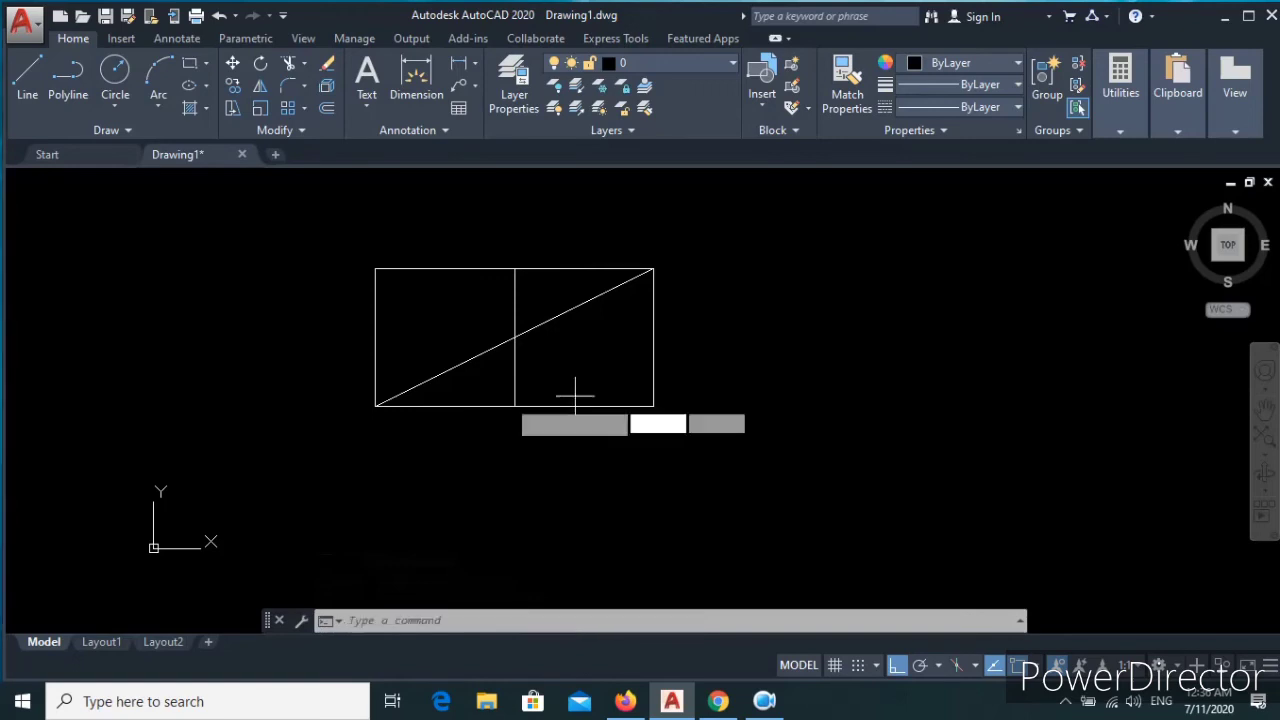
pyautogui.write('l')
pyautogui.press('Return')
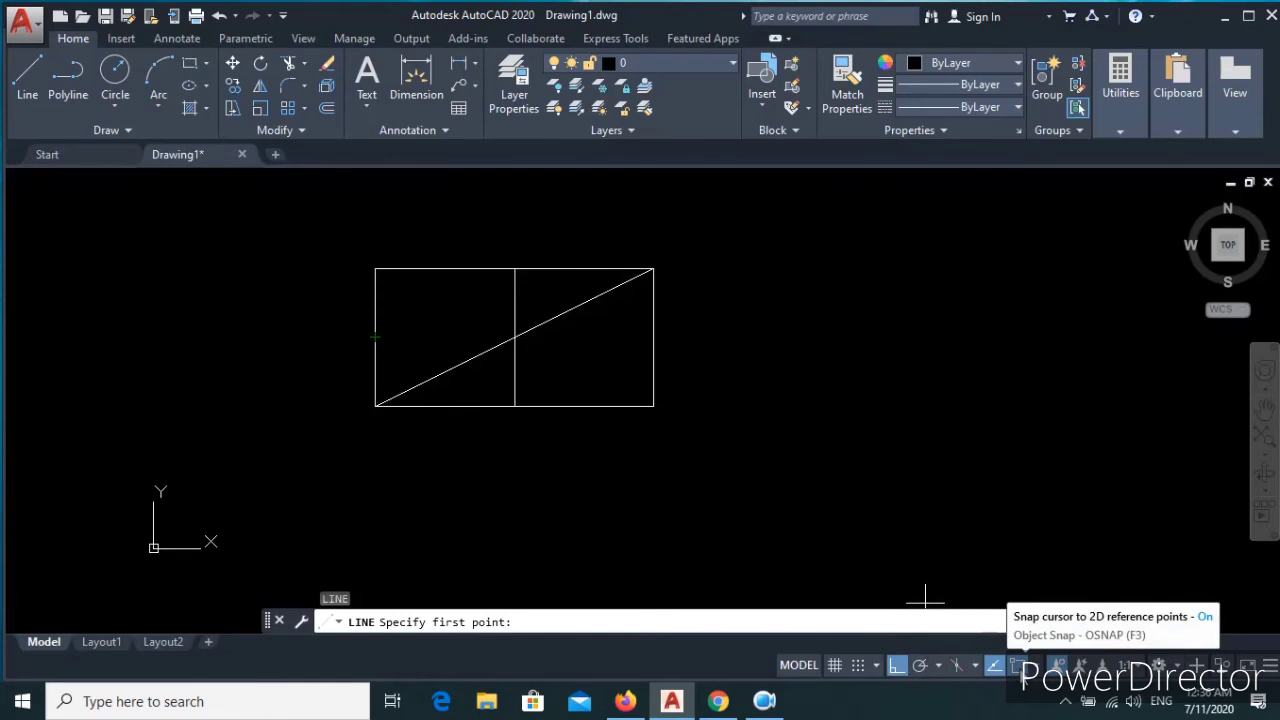
pyautogui.click(1017, 665)
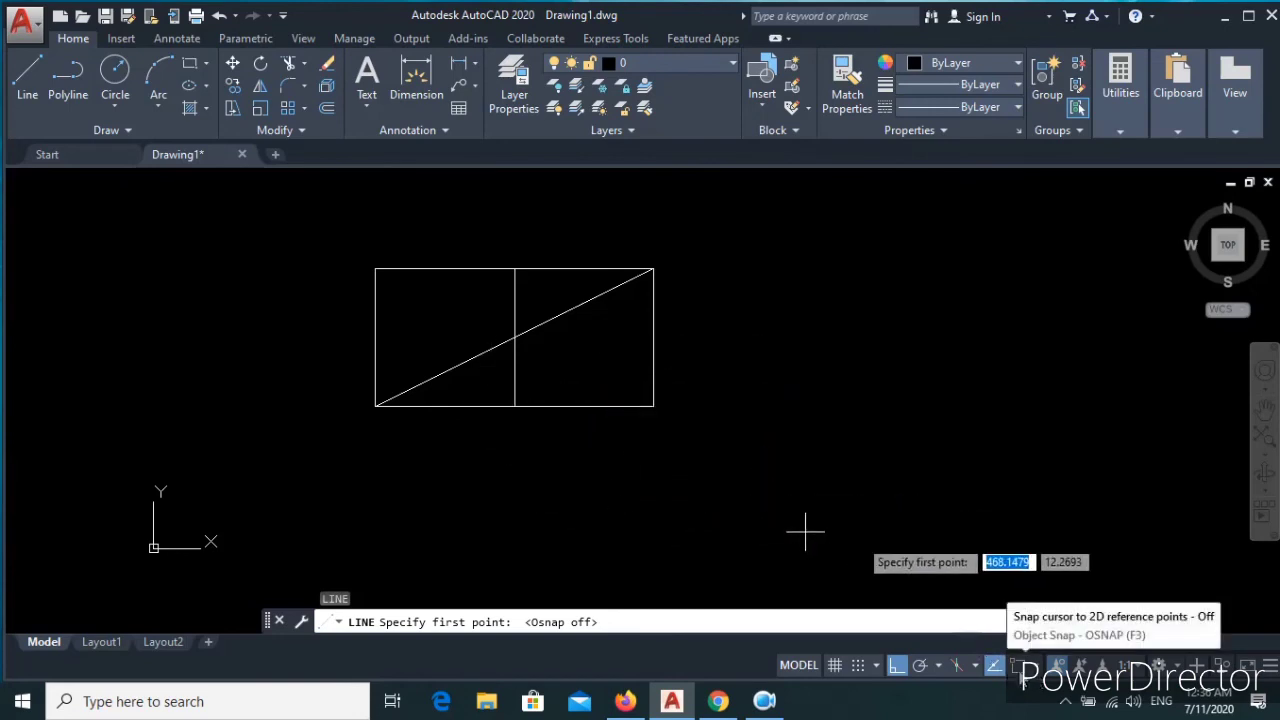
pyautogui.click(1020, 665)
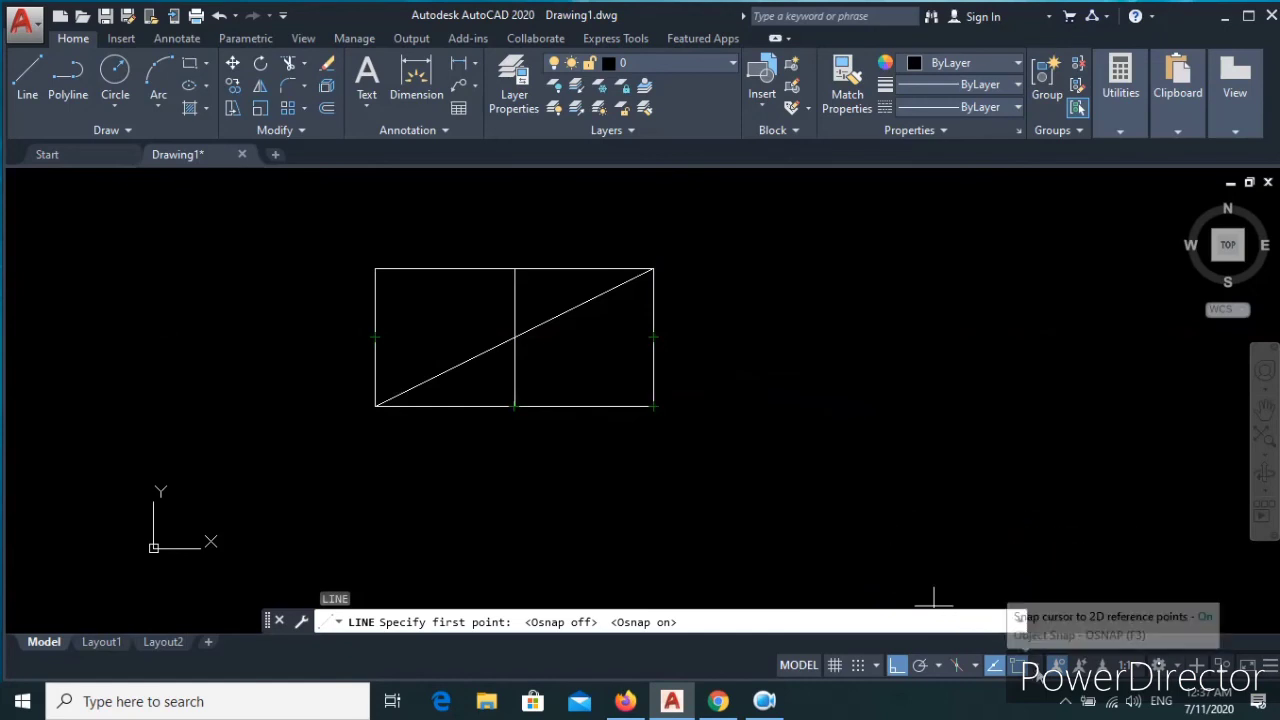
# Open Object Snap Settings from the OSNAP status-bar button's right-click menu
pyautogui.rightClick(1018, 665)
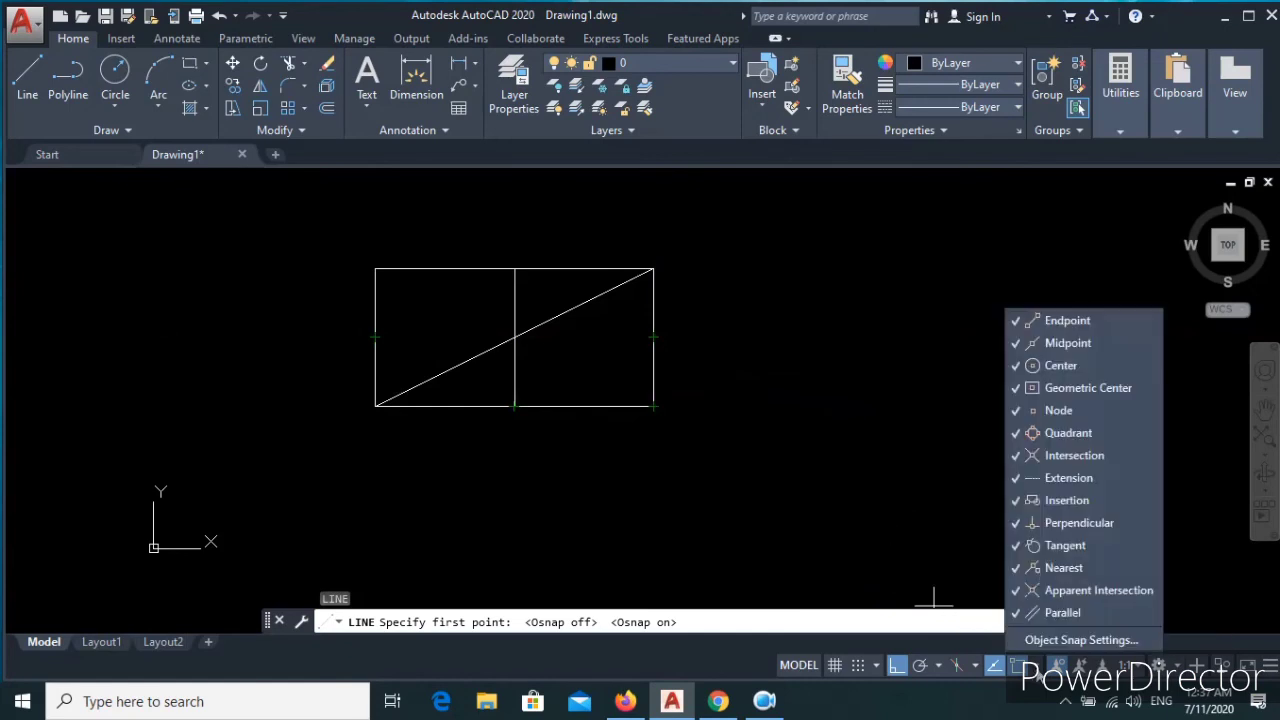
pyautogui.click(1052, 640)
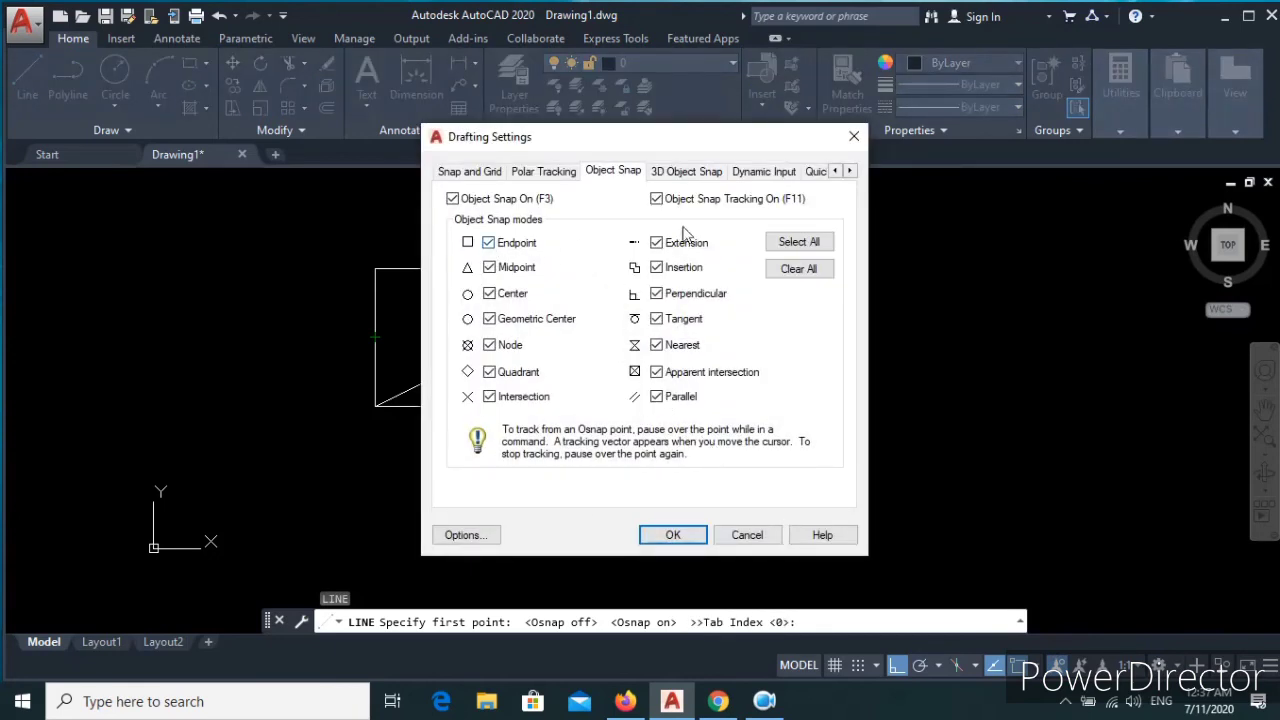
# Use Clear All then Select All so every object snap mode is checked, and confirm with OK
pyautogui.click(803, 245)
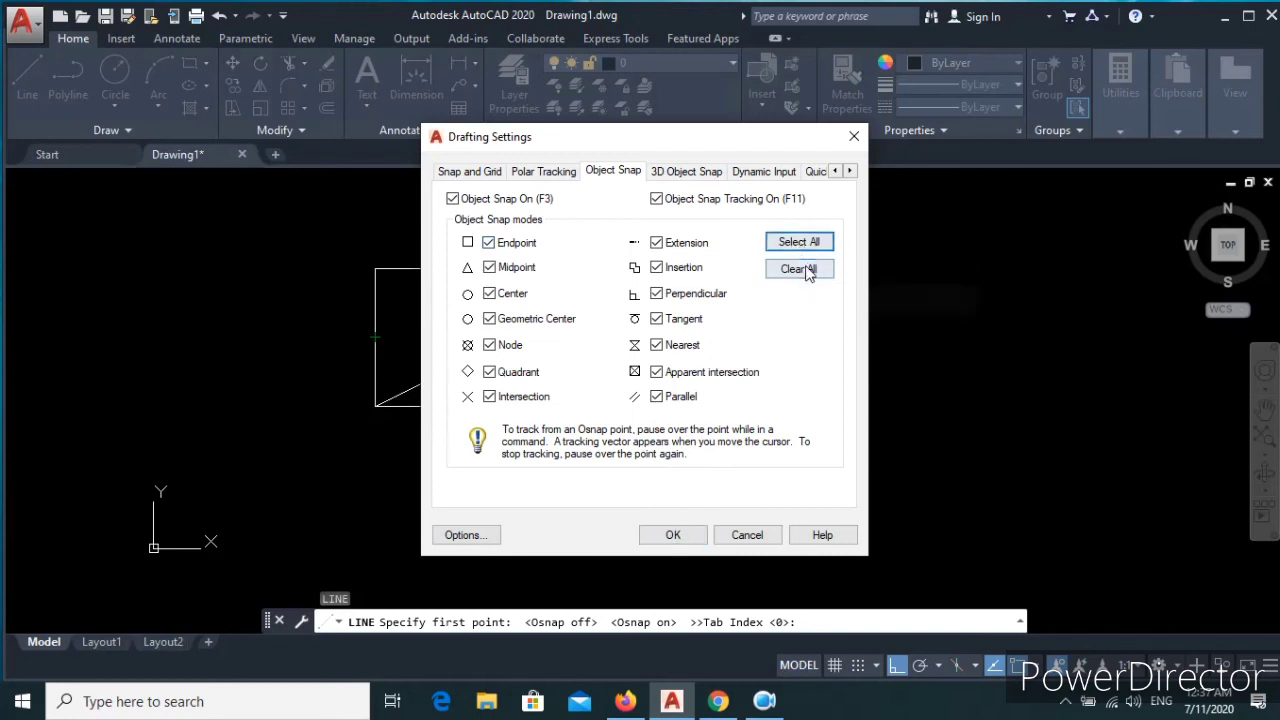
pyautogui.click(807, 270)
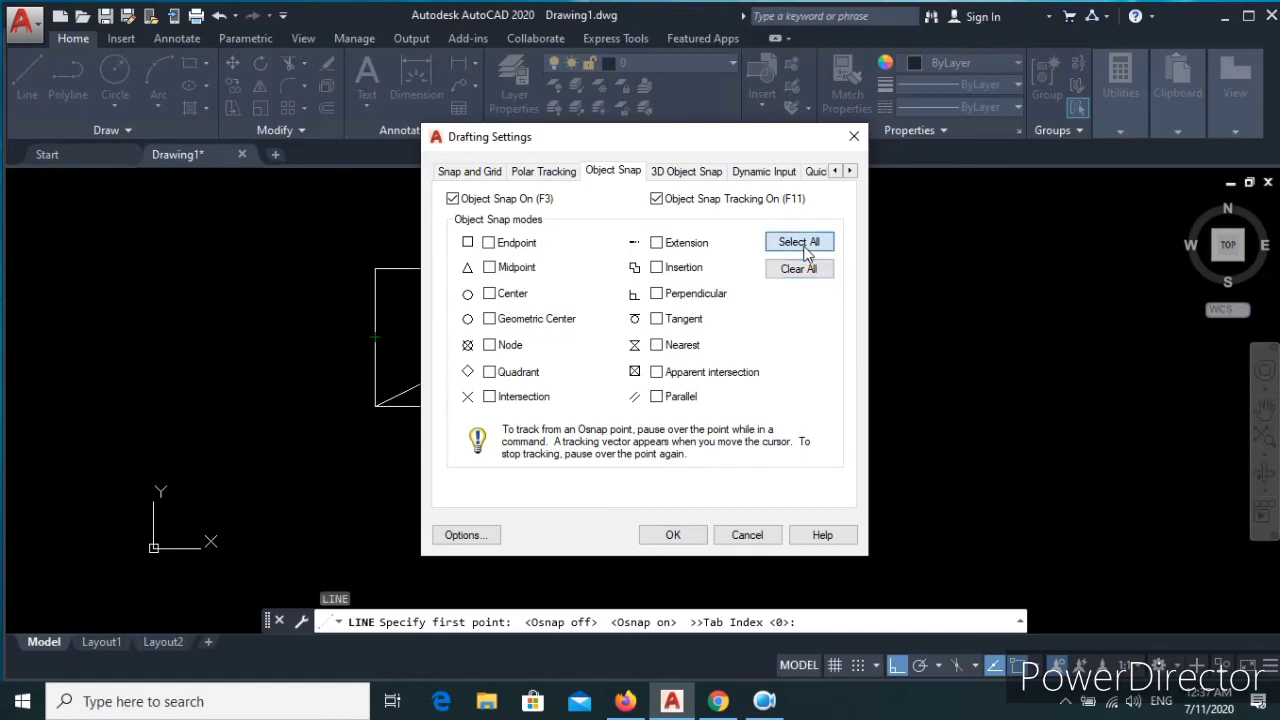
pyautogui.click(799, 244)
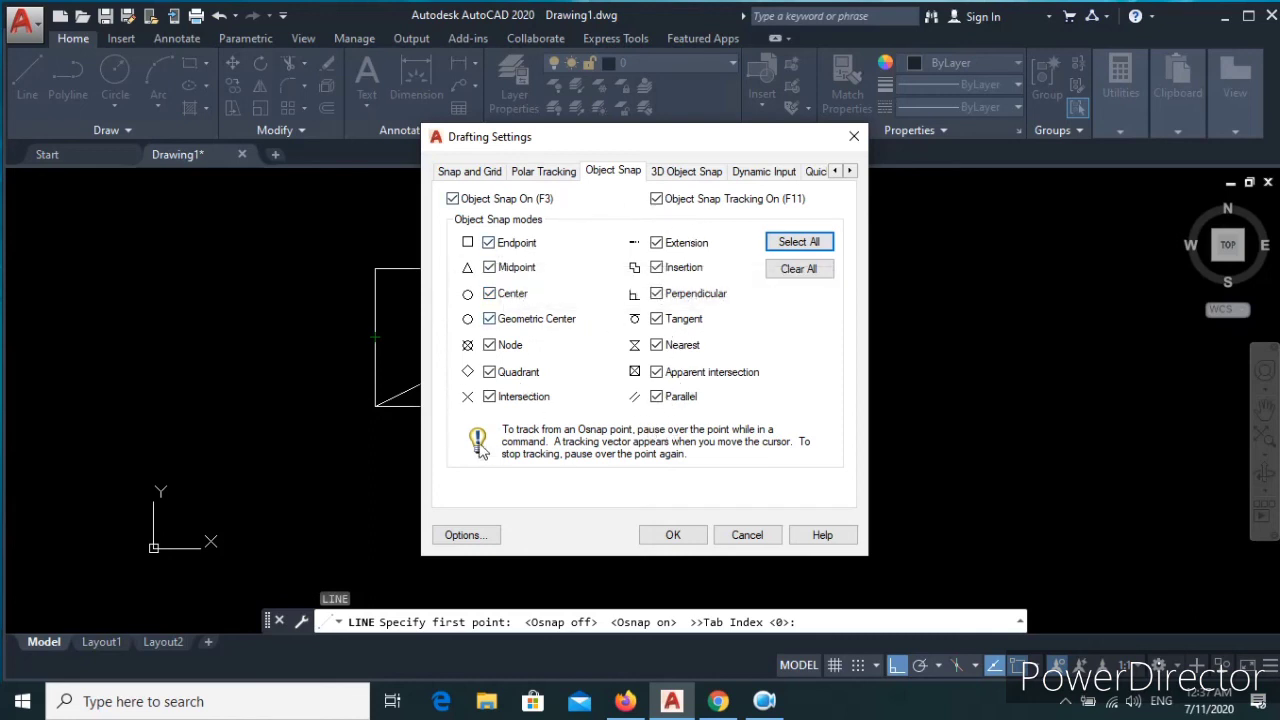
pyautogui.click(815, 244)
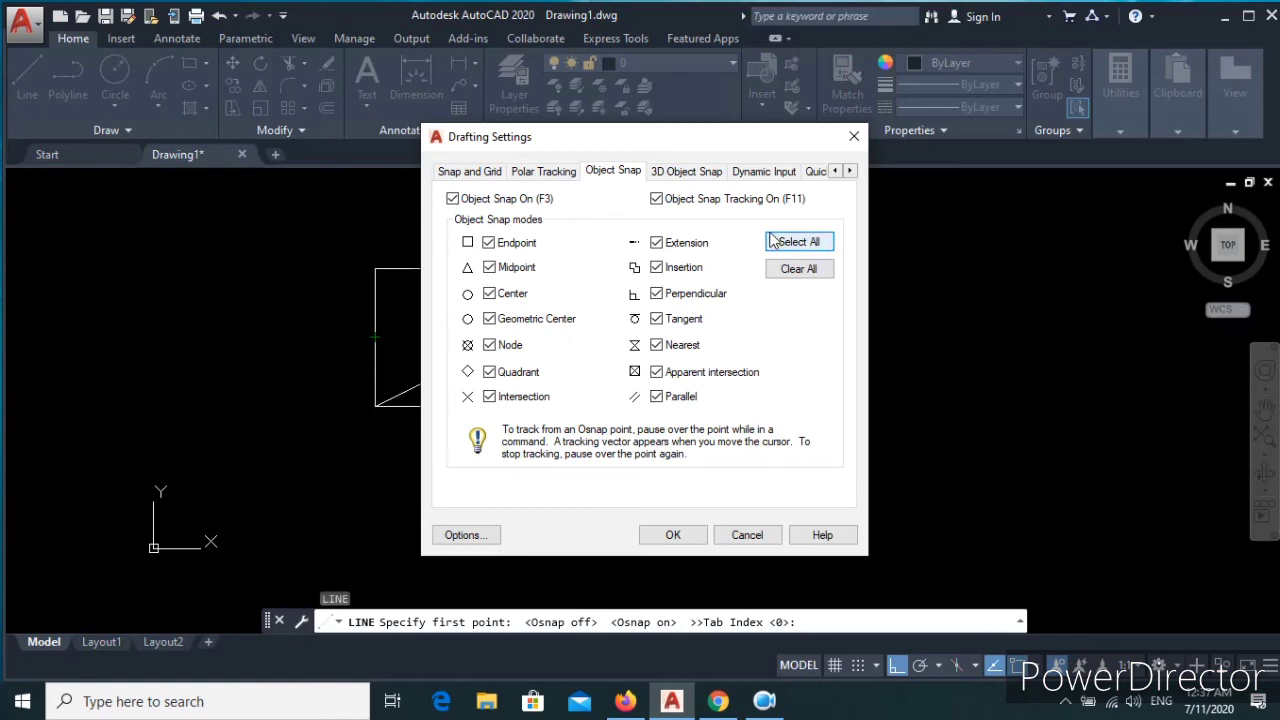
pyautogui.click(788, 245)
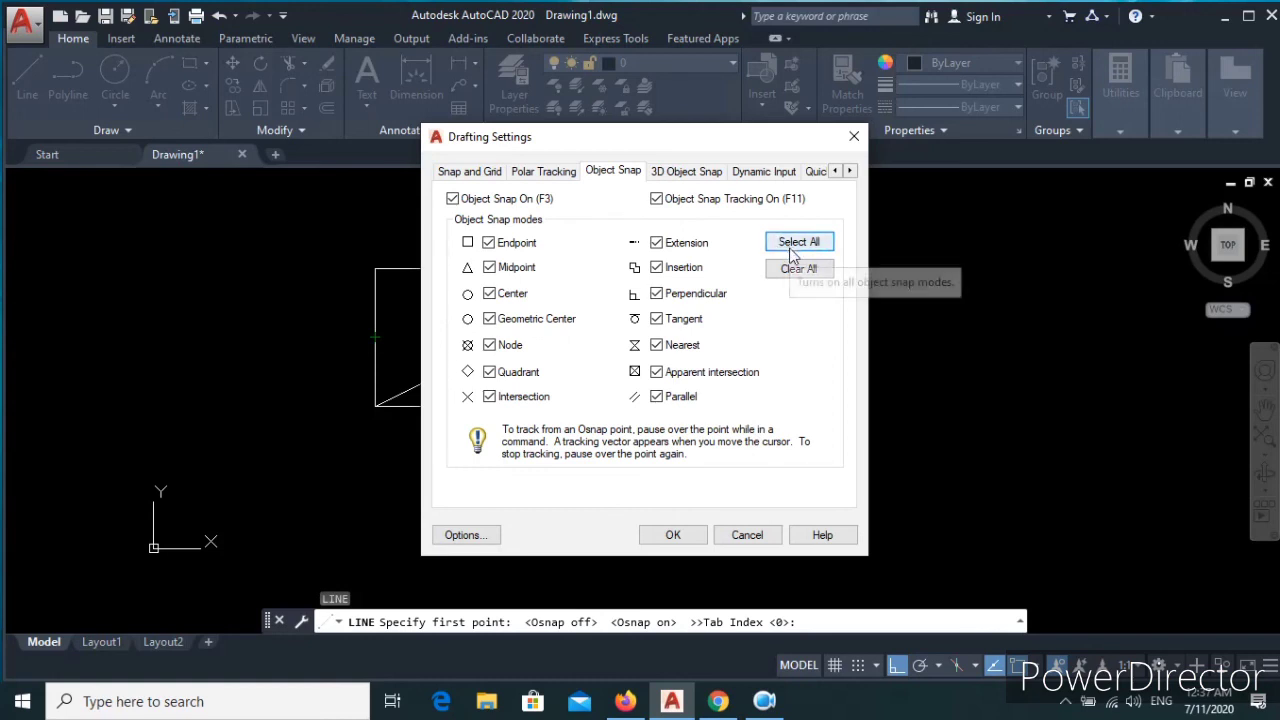
pyautogui.click(692, 542)
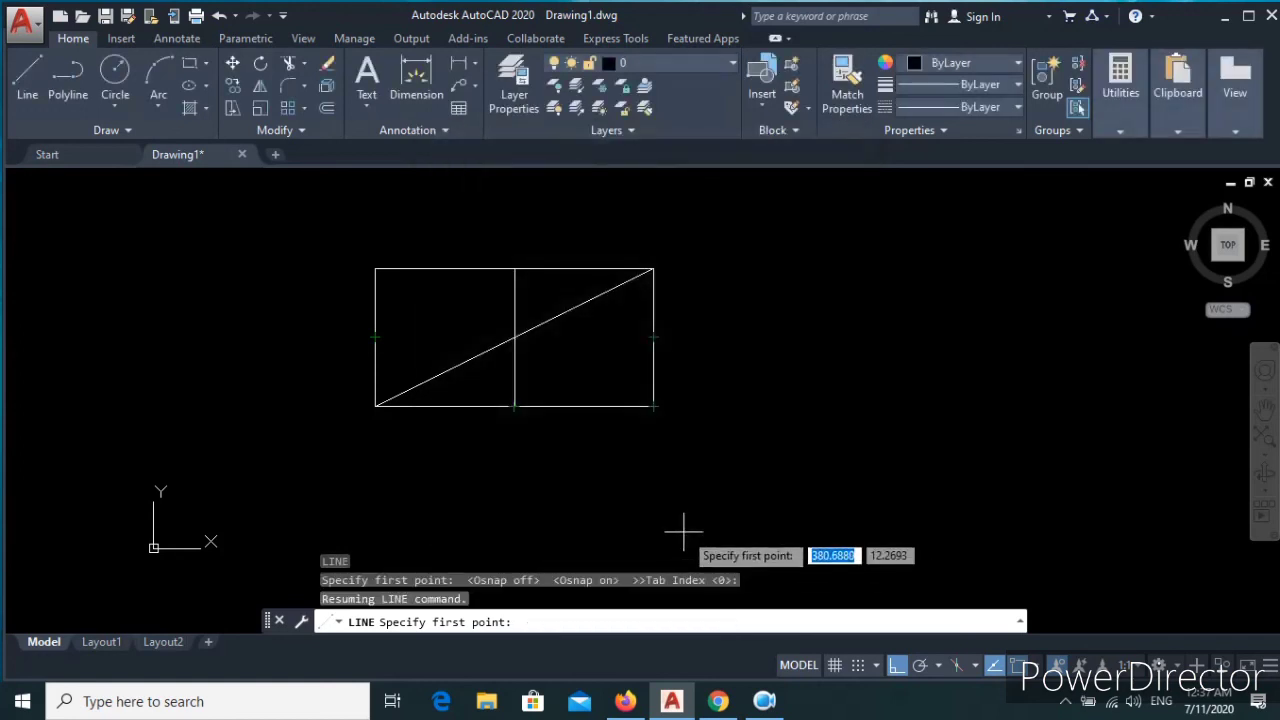
# Cancel the pending LINE command with Esc, then zoom in and out to review the rectangle
pyautogui.press('Escape')
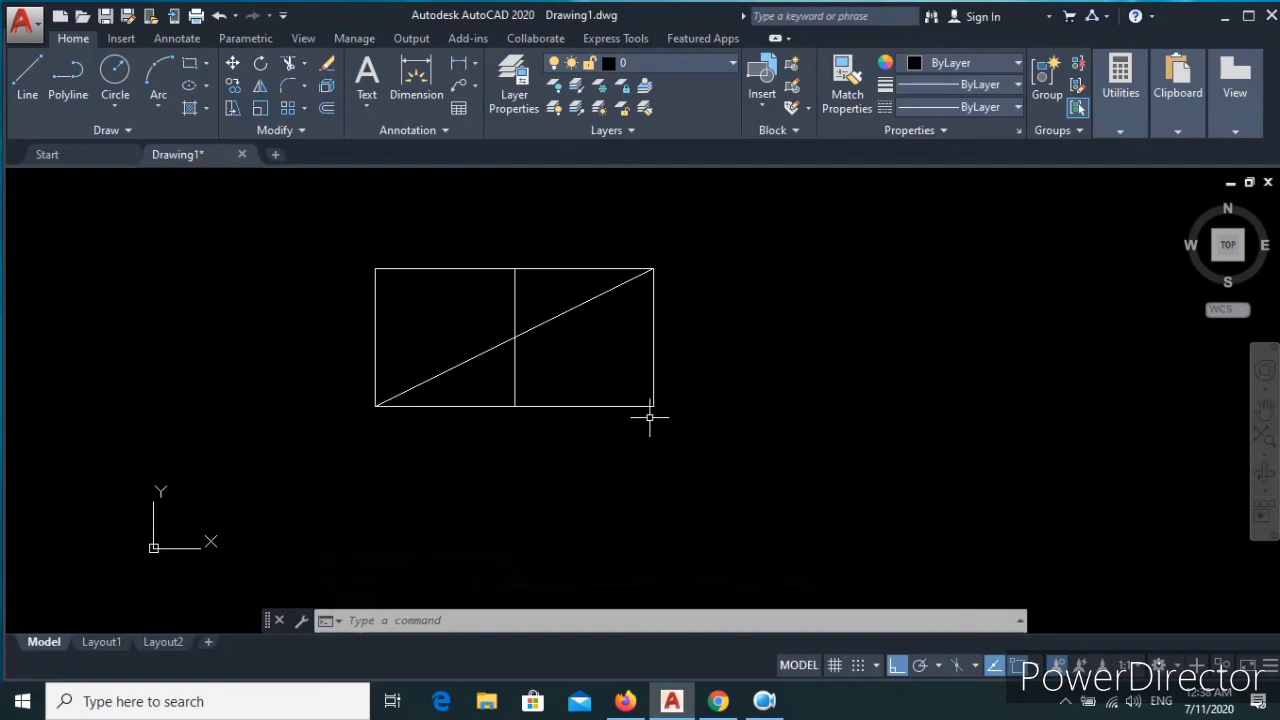
pyautogui.scroll(-2, 665, 440)
pyautogui.scroll(2, 662, 441)
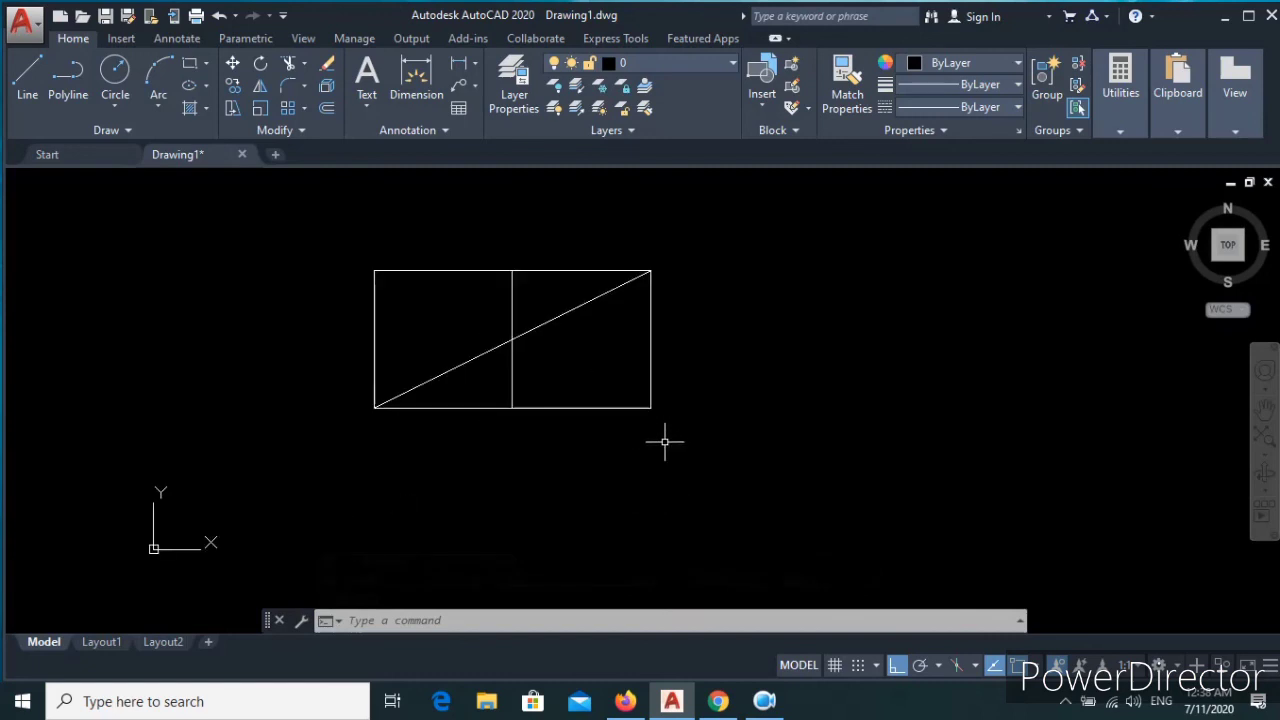
pyautogui.scroll(2, 665, 440)
pyautogui.scroll(-2, 665, 442)
pyautogui.scroll(2, 622, 280)
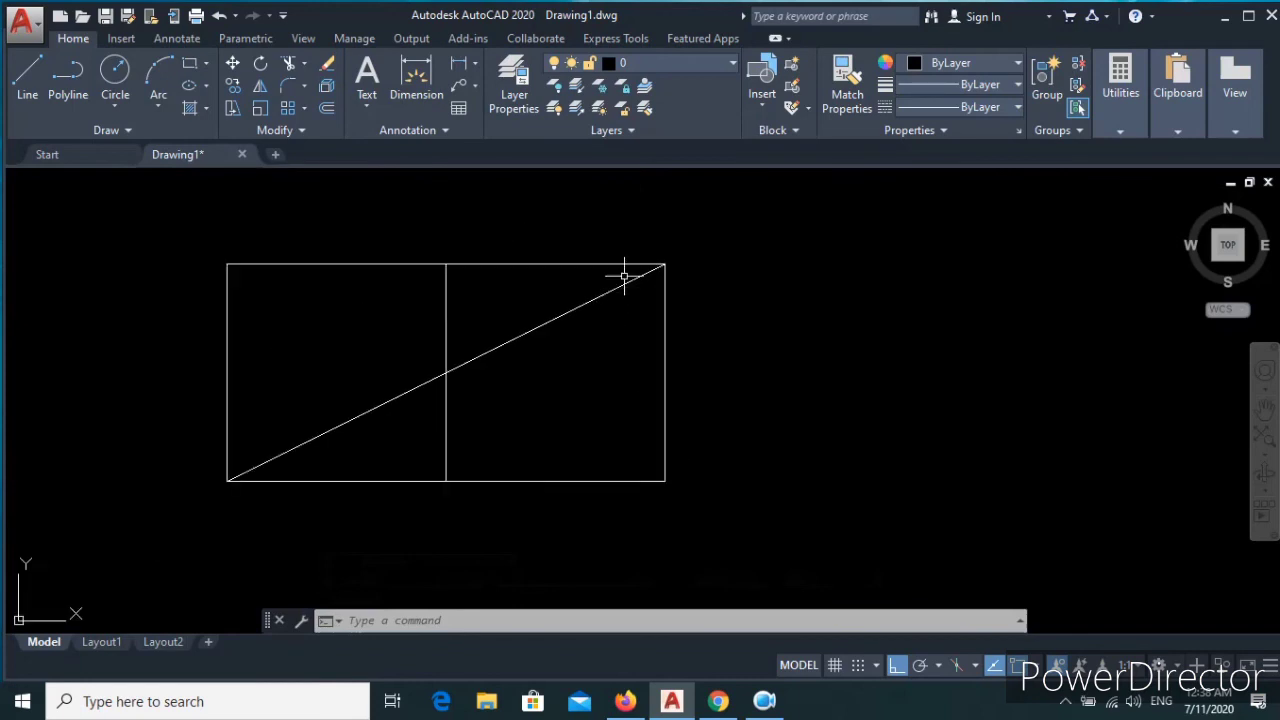
pyautogui.scroll(2, 624, 274)
pyautogui.scroll(-2, 623, 262)
pyautogui.scroll(2, 513, 337)
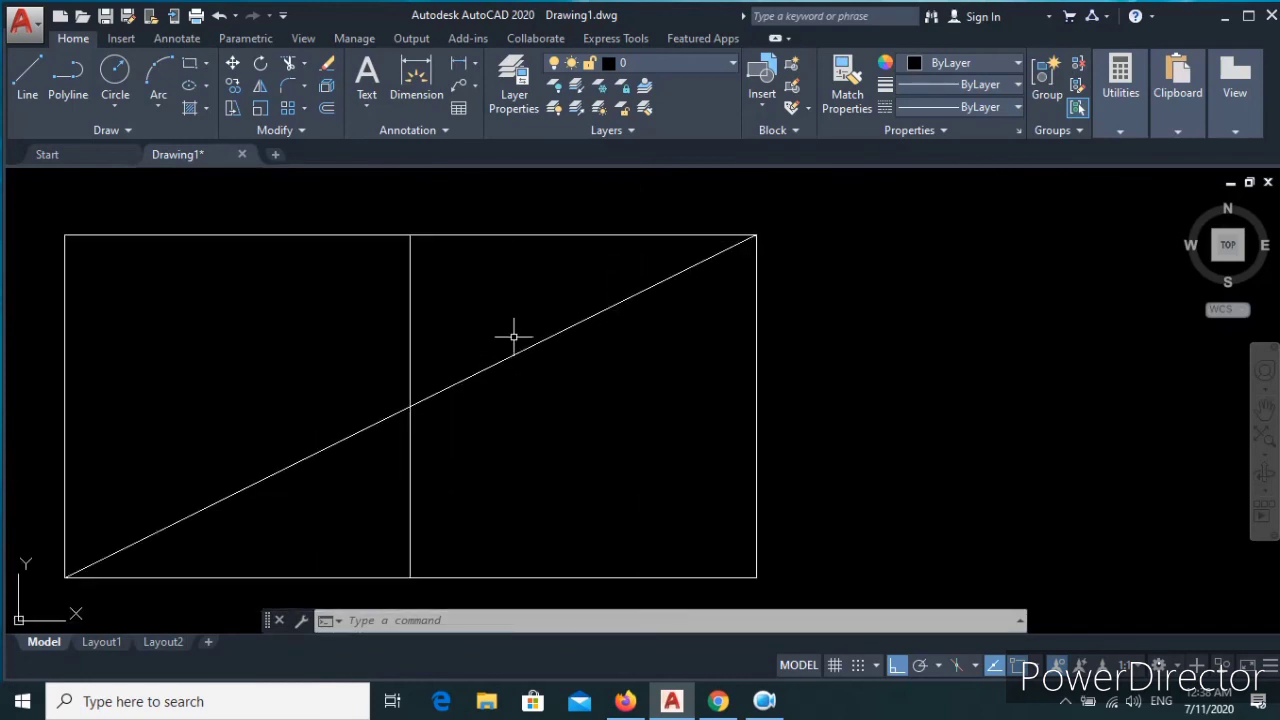
pyautogui.scroll(-2, 514, 337)
pyautogui.scroll(2, 470, 362)
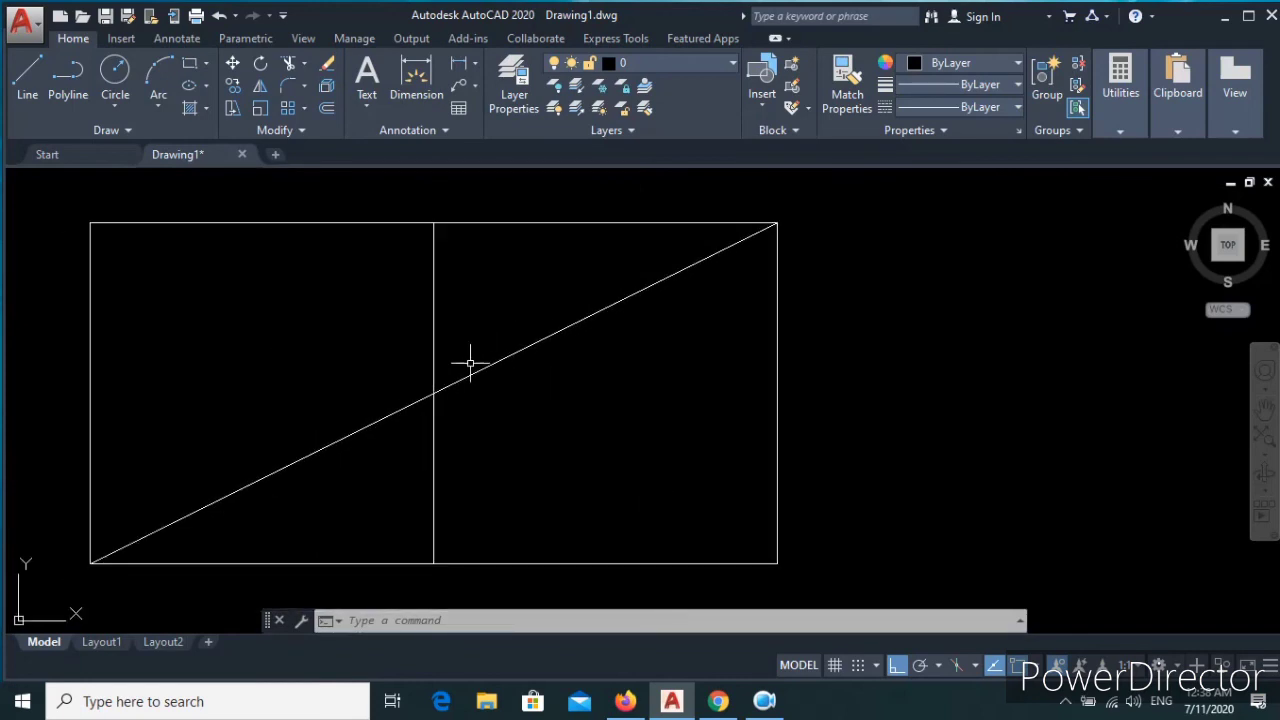
pyautogui.scroll(-2, 490, 377)
pyautogui.scroll(2, 391, 337)
pyautogui.scroll(-2, 434, 371)
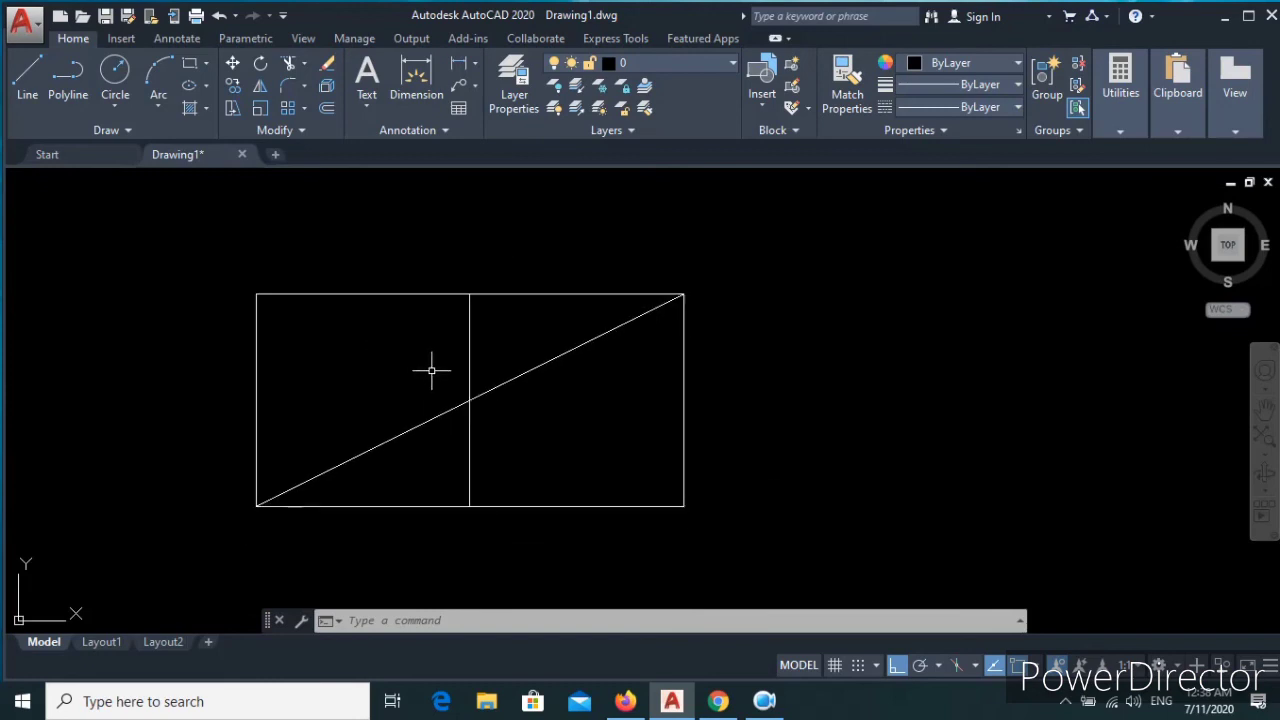
pyautogui.scroll(2, 444, 396)
pyautogui.scroll(-2, 447, 402)
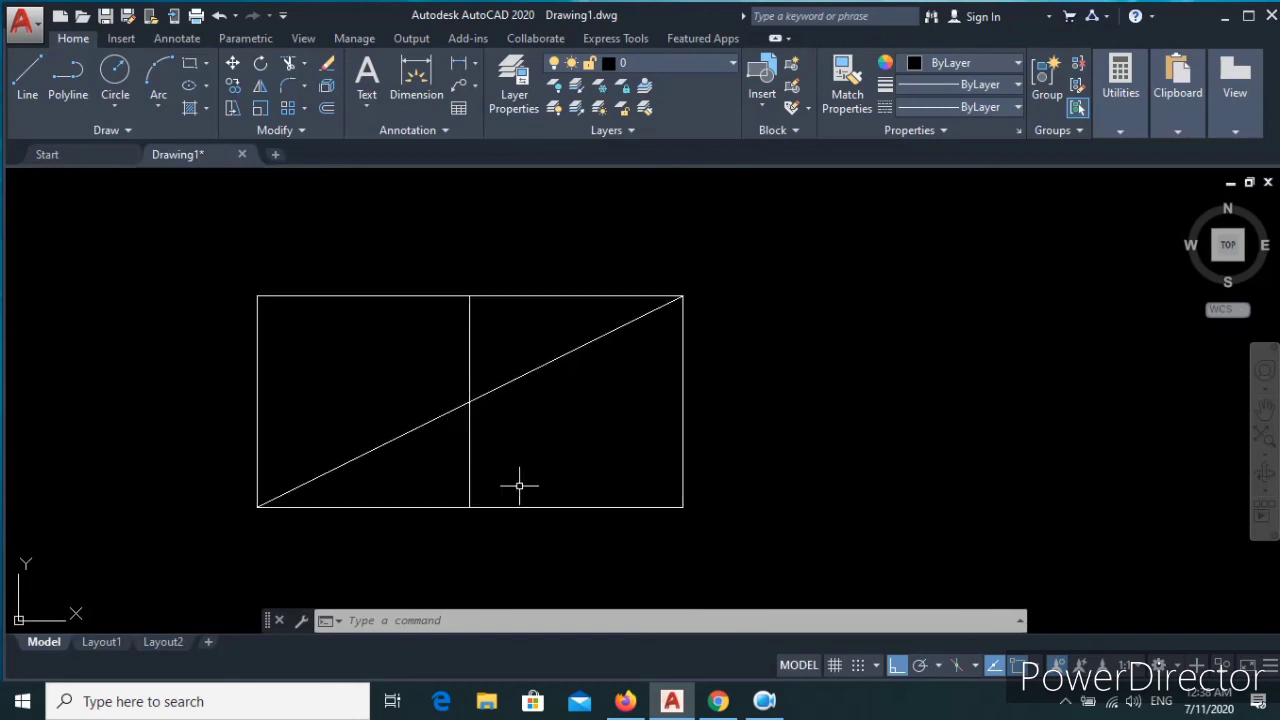
pyautogui.click(766, 703)
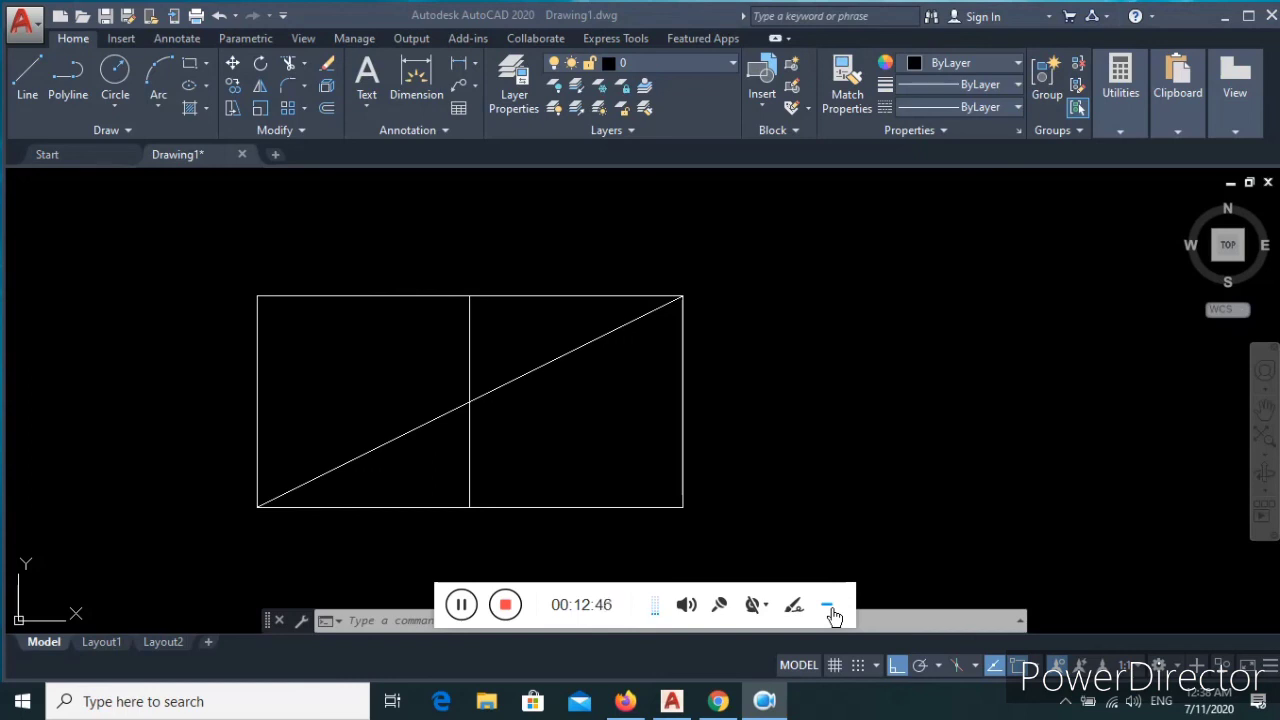
pyautogui.click(830, 608)
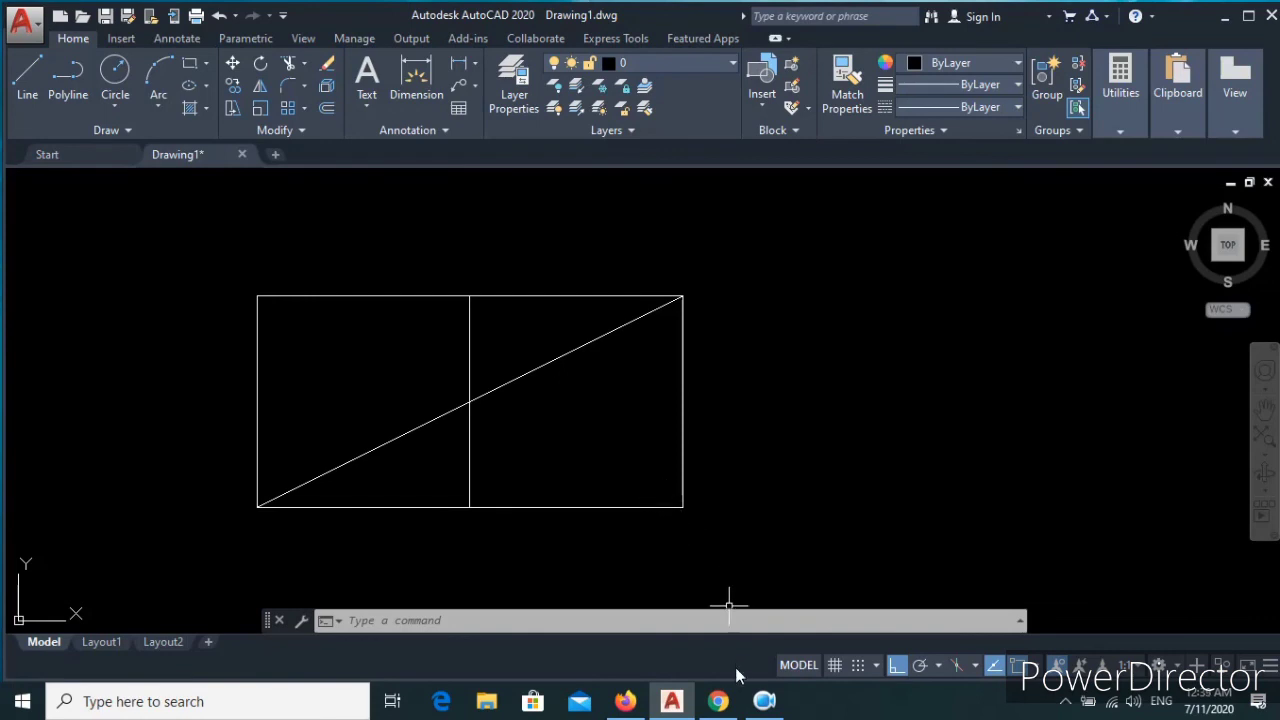
pyautogui.click(764, 701)
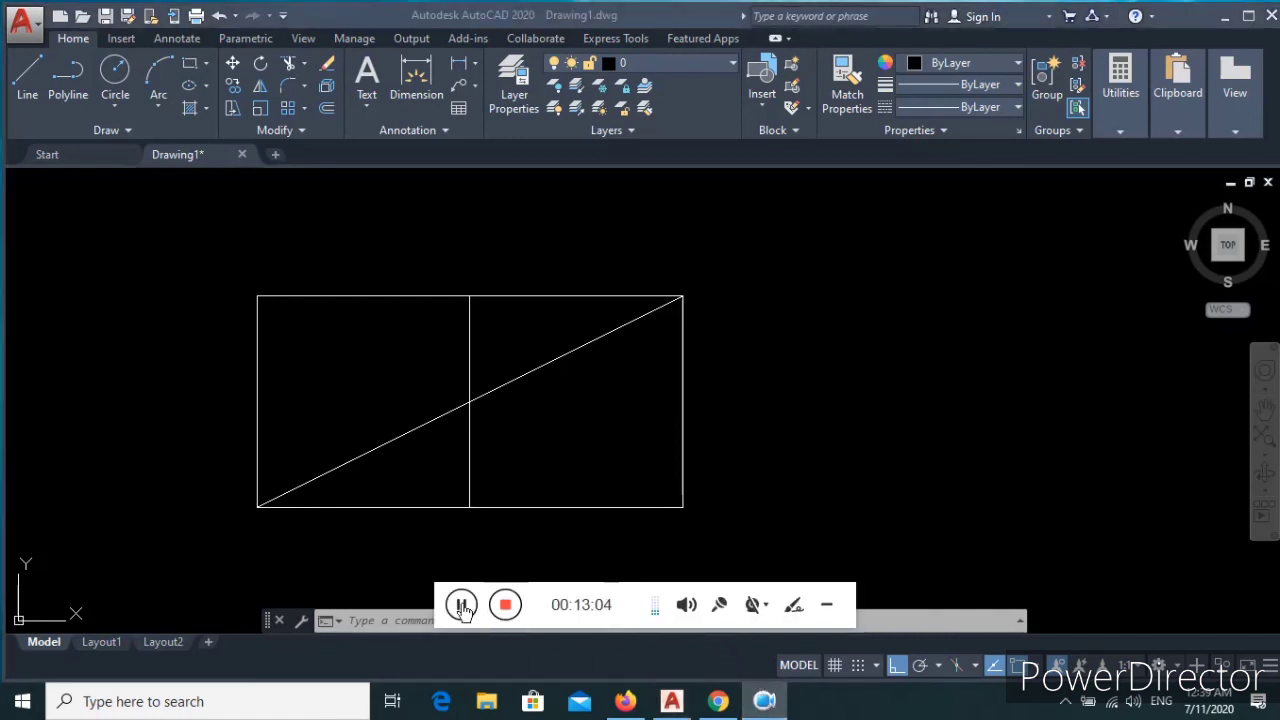